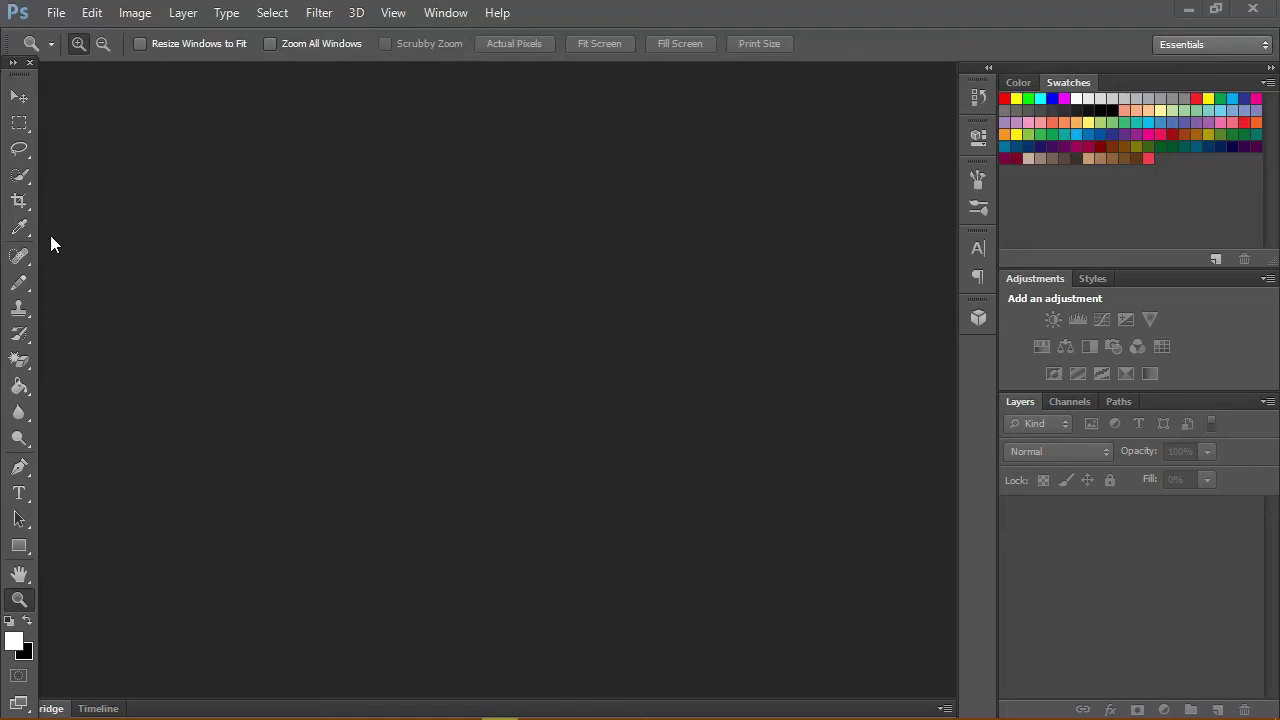
Create a new 1280 × 720 px, 72 ppi document with a transparent background.
{"action": "left_click", "coordinate": [56, 12]}
{"action": "left_click", "coordinate": [60, 34]}
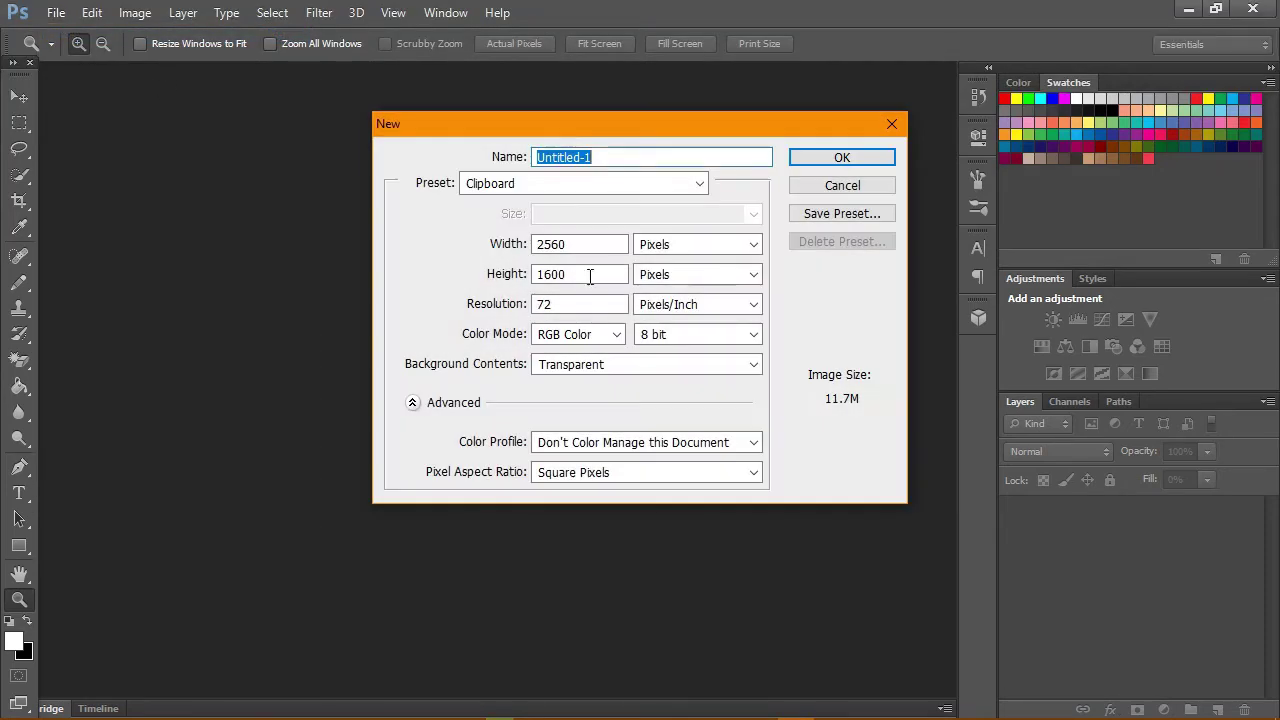
{"action": "double_click", "coordinate": [575, 244]}
{"action": "type", "text": "1280"}
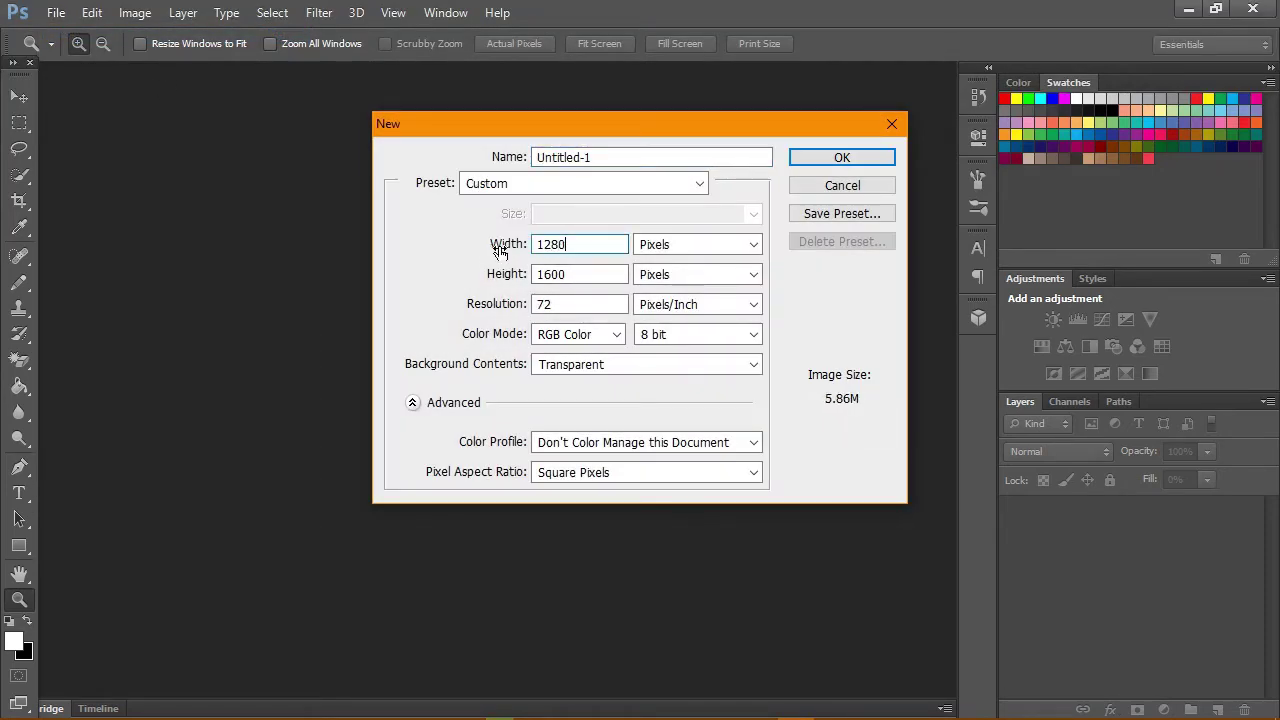
{"action": "key", "text": "Tab"}
{"action": "type", "text": "720"}
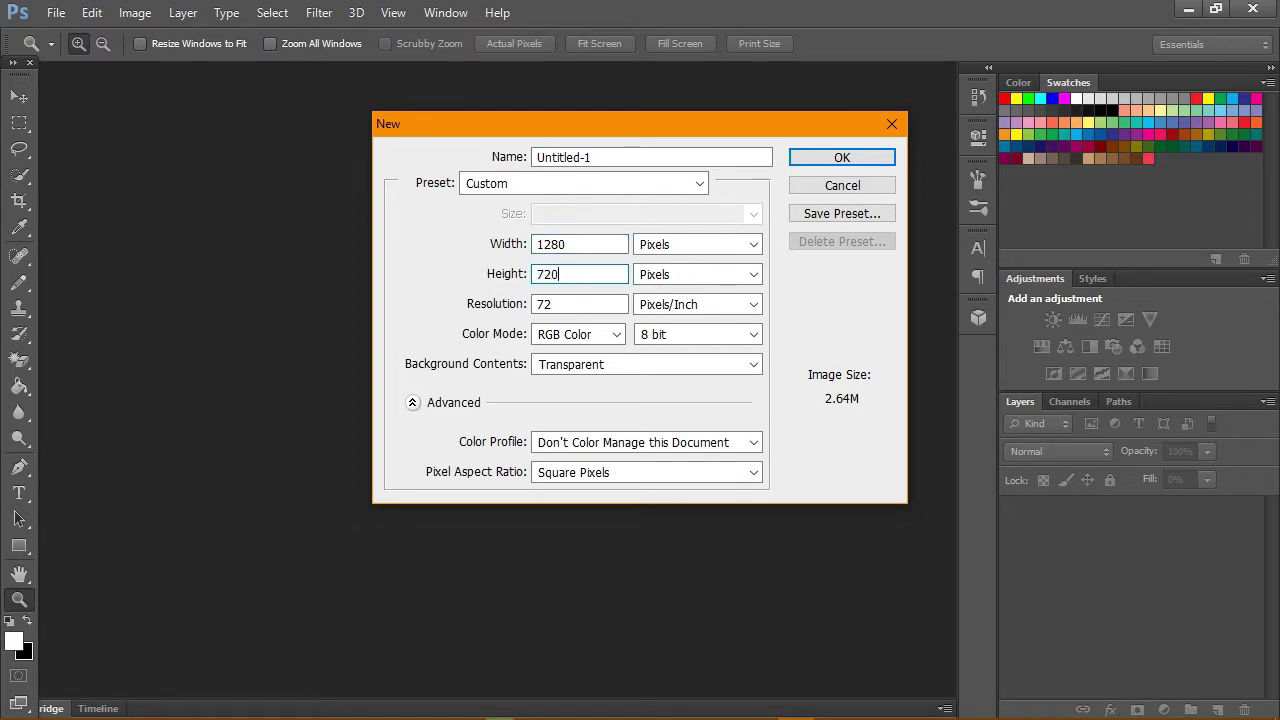
{"action": "left_click", "coordinate": [745, 364]}
{"action": "left_click", "coordinate": [757, 417]}
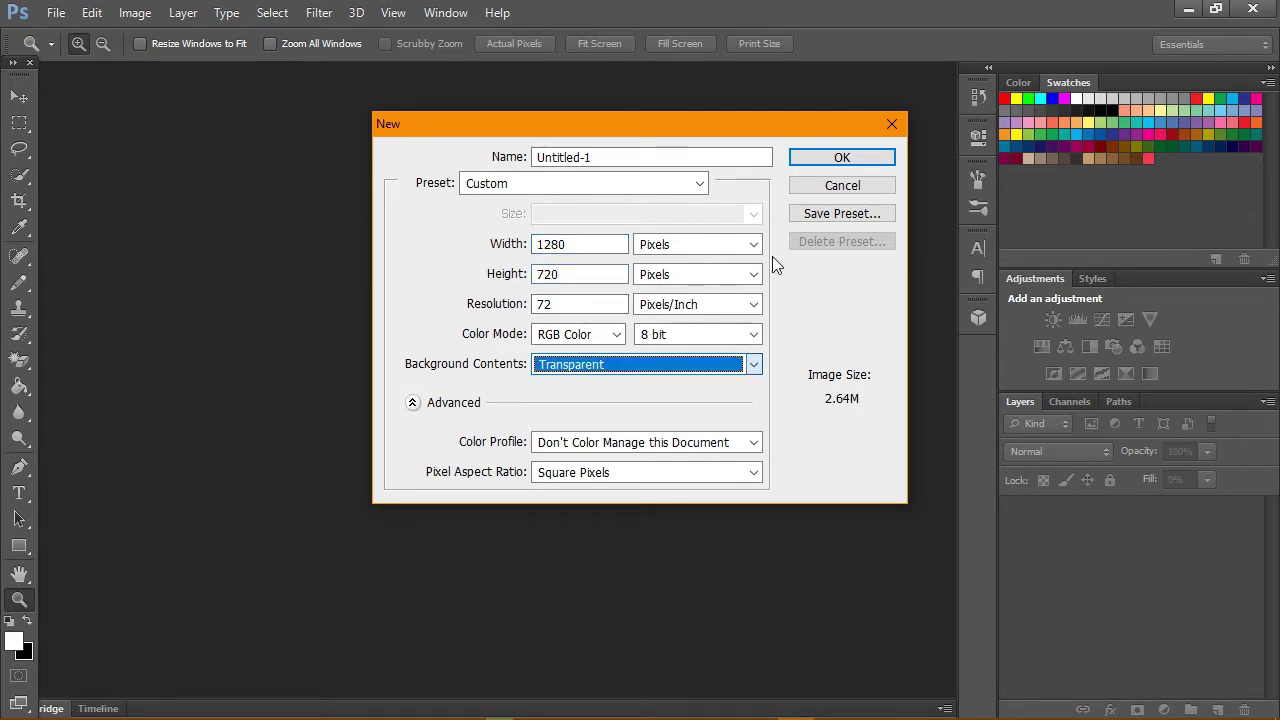
{"action": "left_click", "coordinate": [831, 162]}
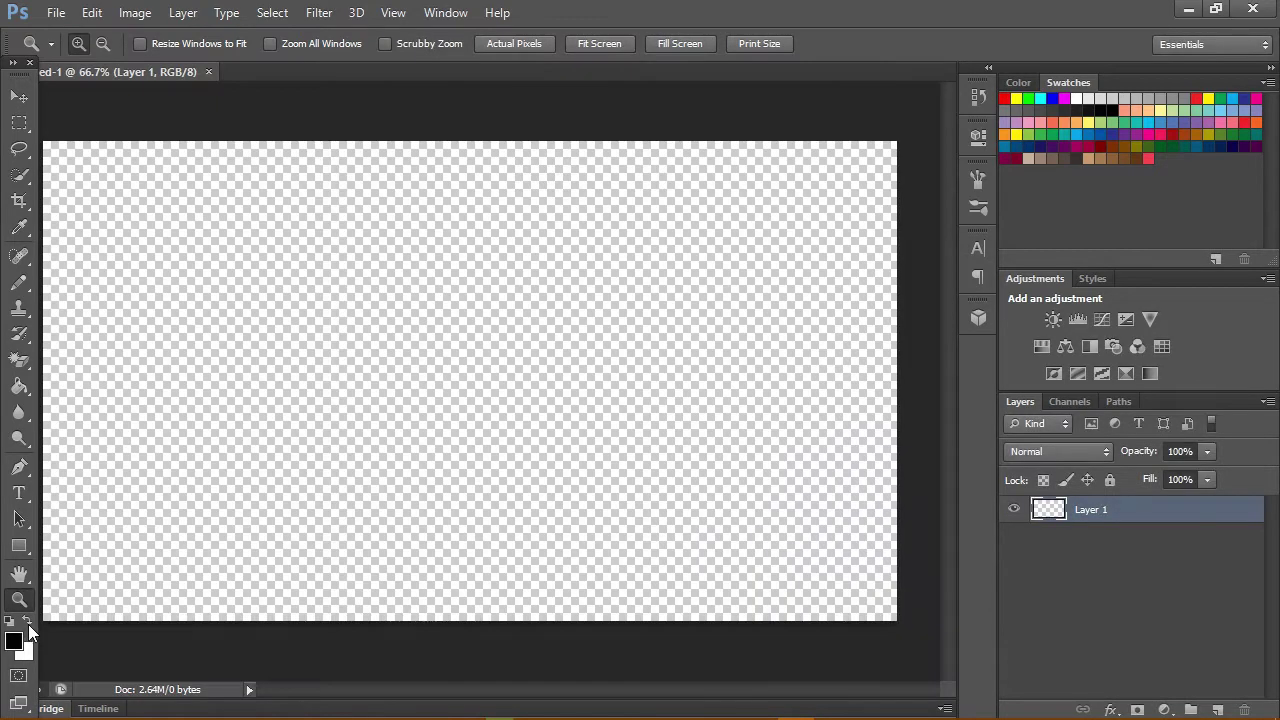
Fill Layer 1 with black using the Paint Bucket and make white the foreground colour.
{"action": "left_click", "coordinate": [19, 387]}
{"action": "left_click", "coordinate": [104, 398]}
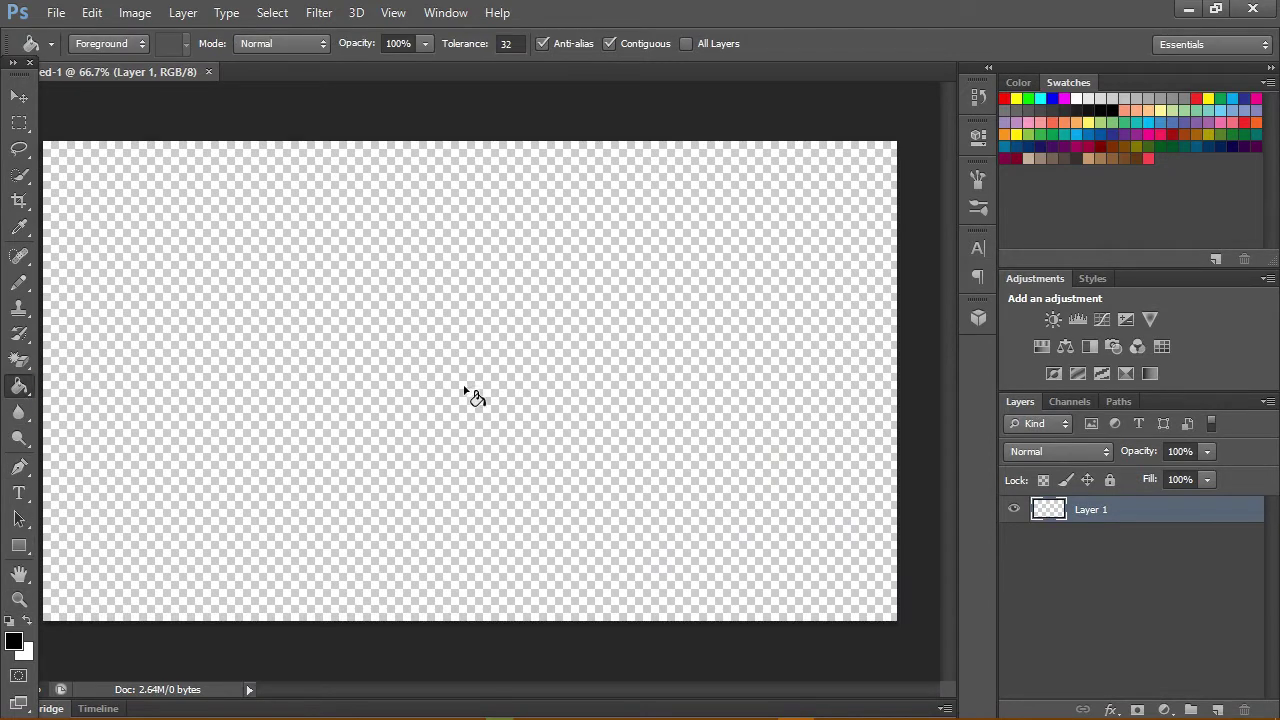
{"action": "left_click", "coordinate": [360, 358]}
{"action": "left_click", "coordinate": [28, 622]}
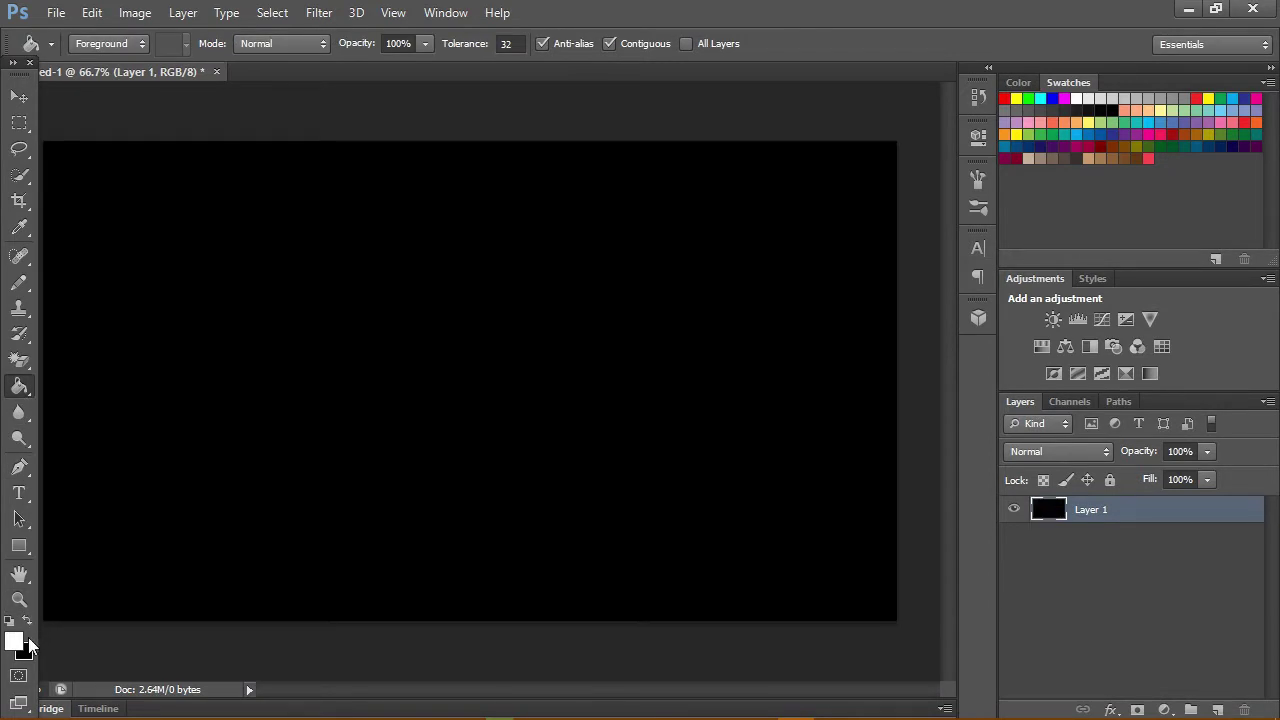
{"action": "left_click", "coordinate": [14, 641]}
{"action": "left_click", "coordinate": [1106, 262]}
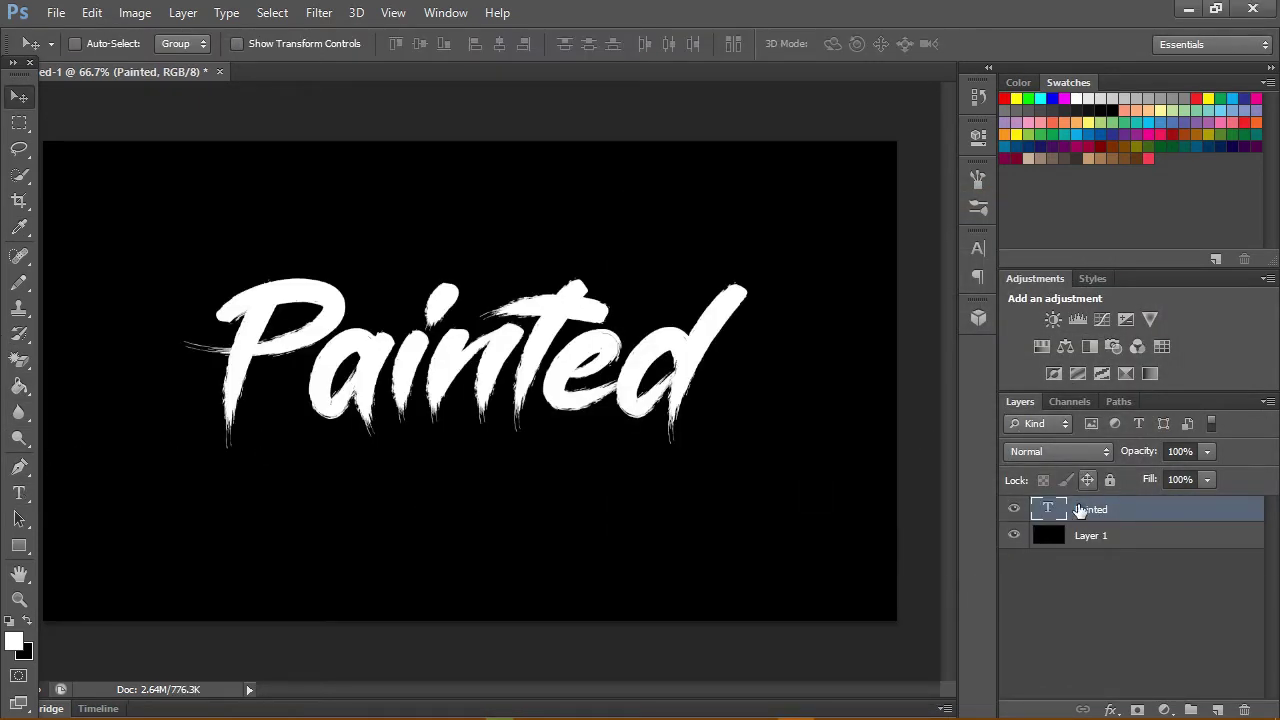
Set the white 'Painted' text in Gisbon DEMO and view it at 100% actual pixels.
{"action": "double_click", "coordinate": [1050, 512]}
{"action": "left_click", "coordinate": [350, 46]}
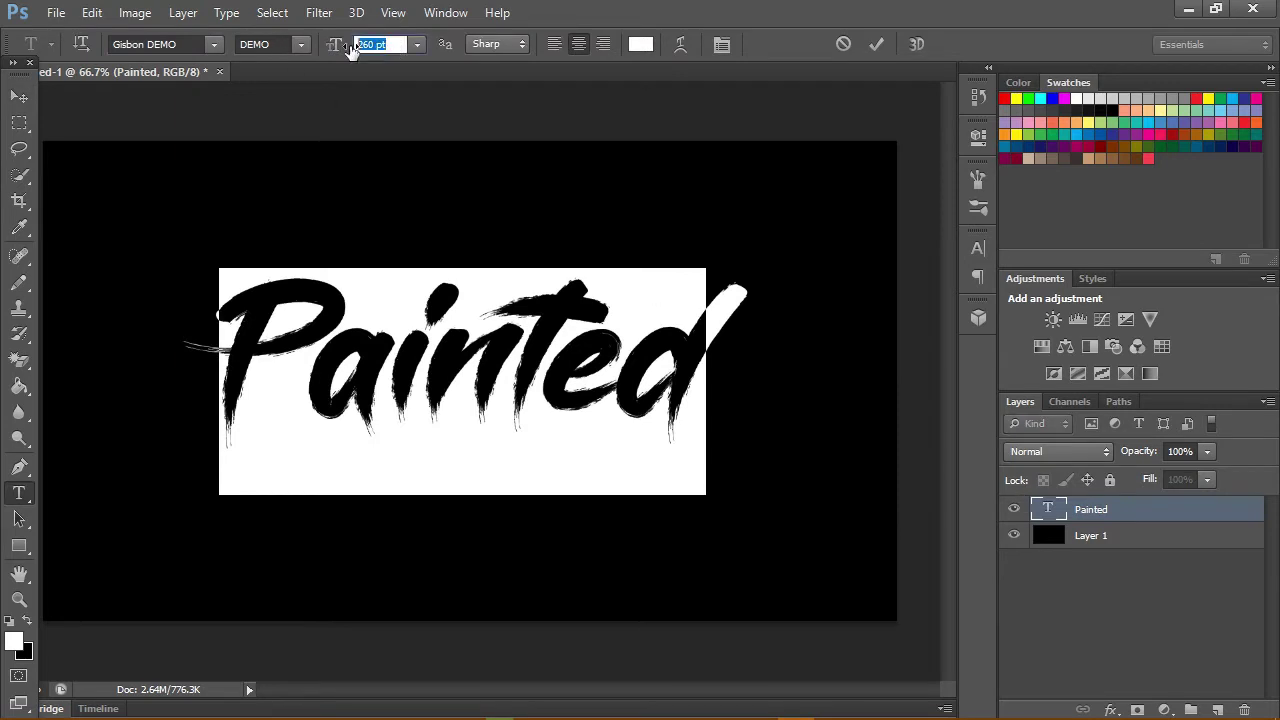
{"action": "left_click", "coordinate": [18, 598]}
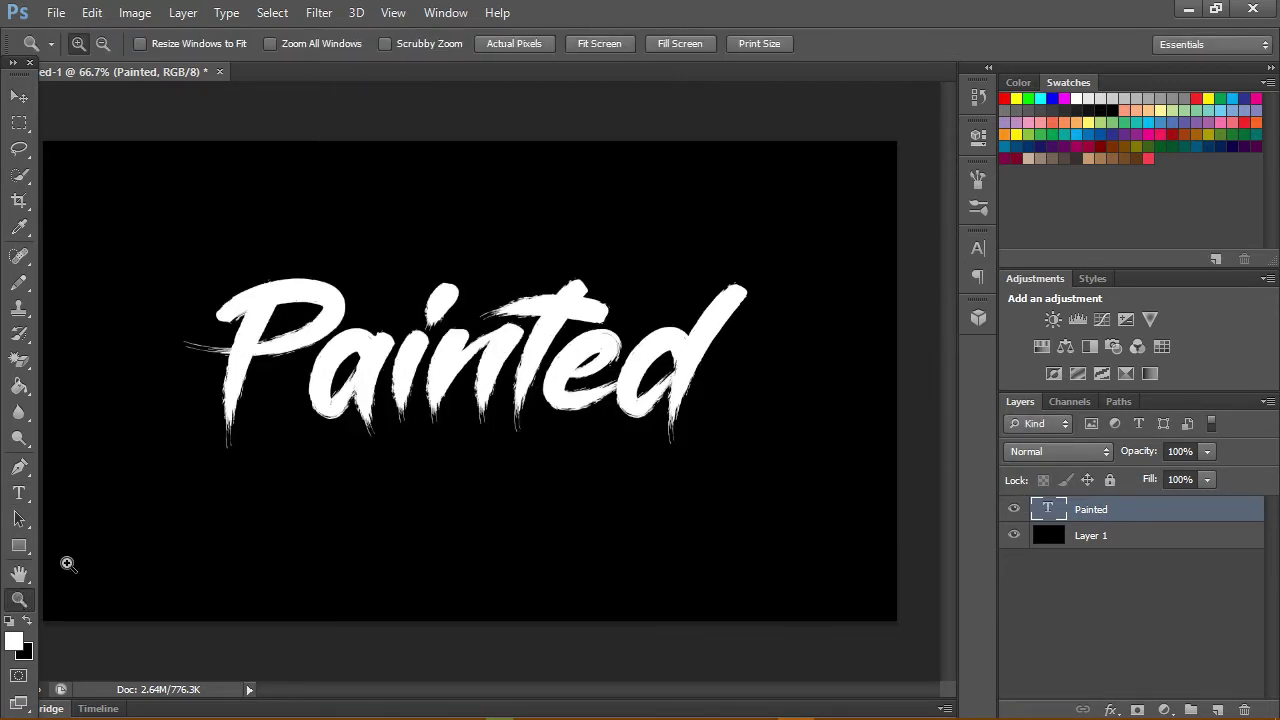
{"action": "left_click", "coordinate": [491, 43]}
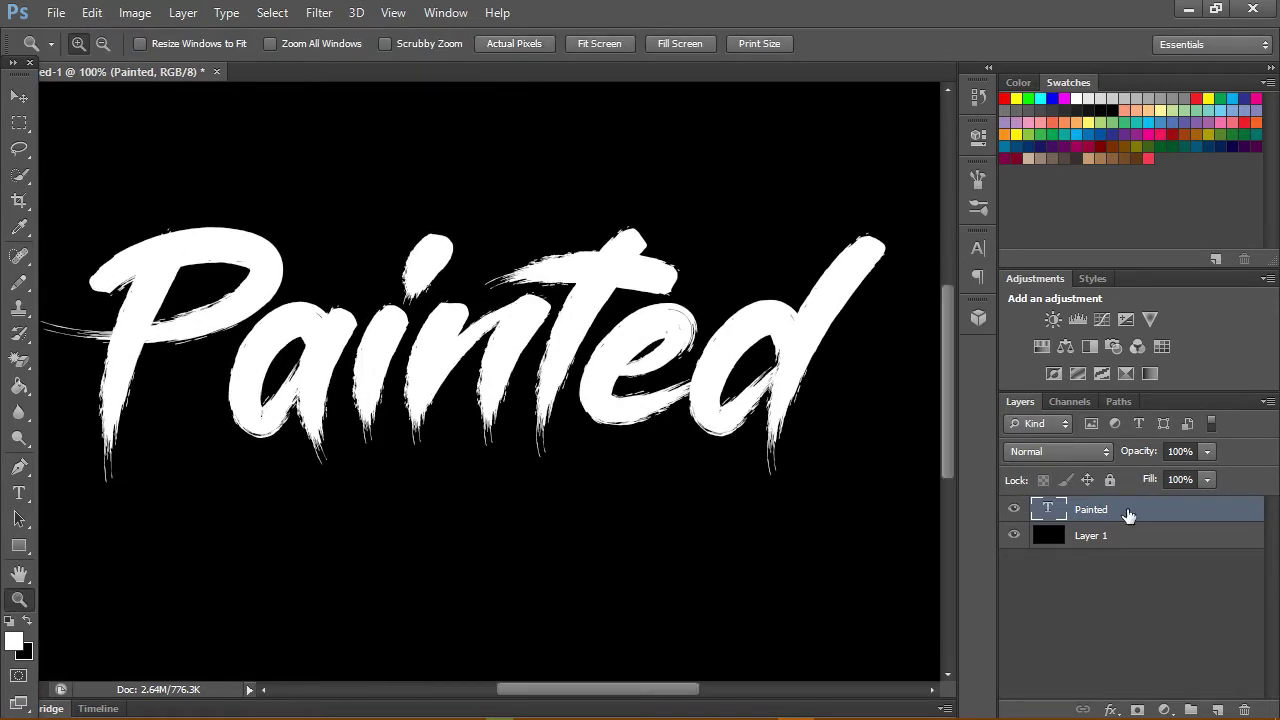
Duplicate the Painted text layer as a new layer named 2.
{"action": "right_click", "coordinate": [1170, 520]}
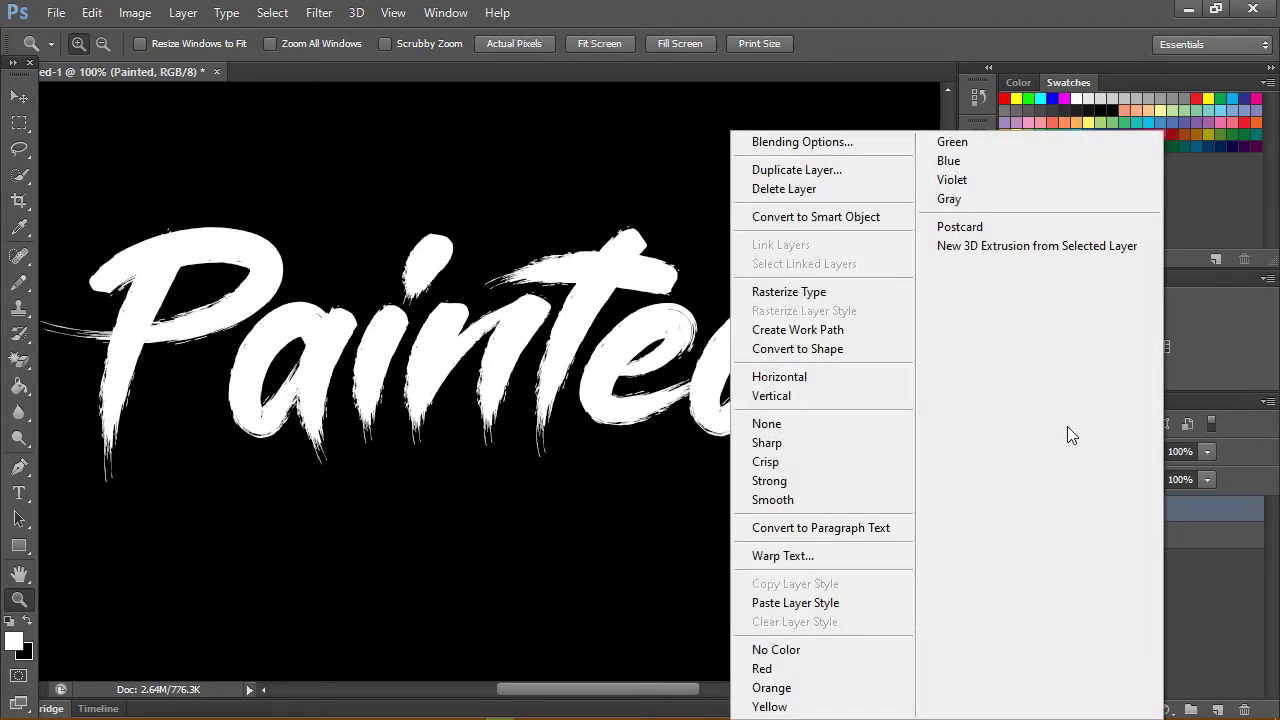
{"action": "left_click", "coordinate": [1225, 511]}
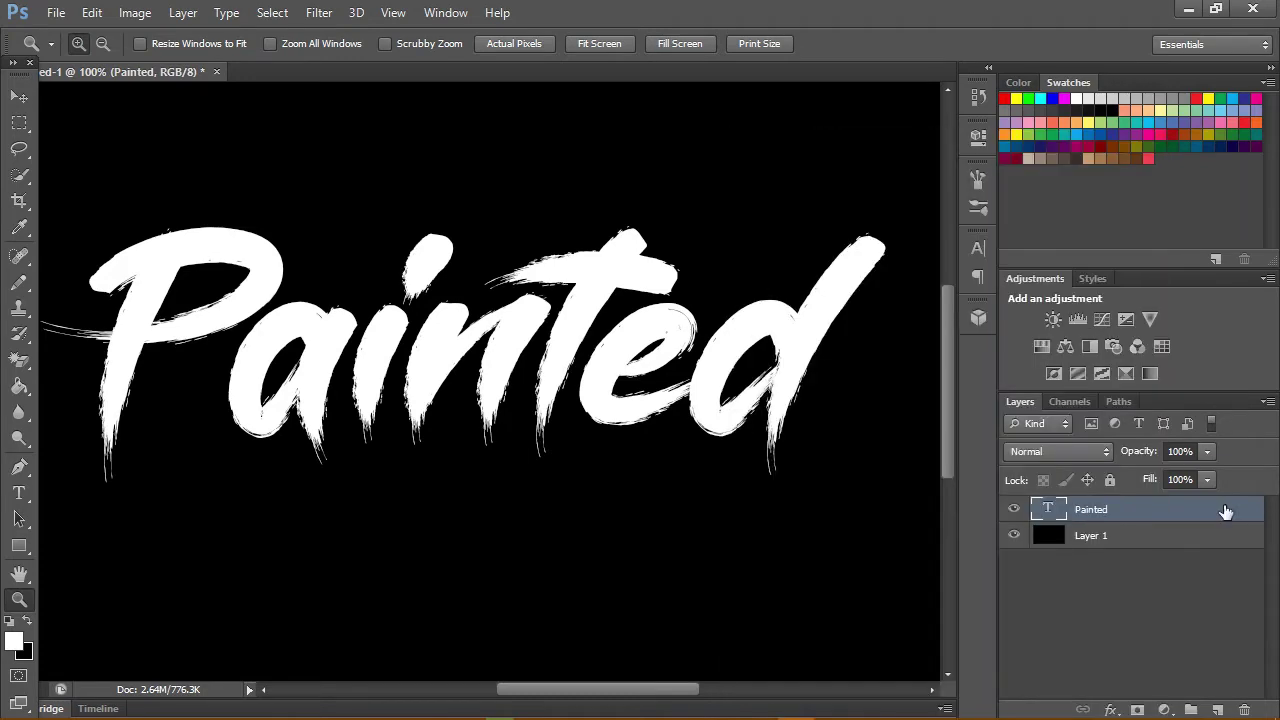
{"action": "left_click", "coordinate": [184, 13]}
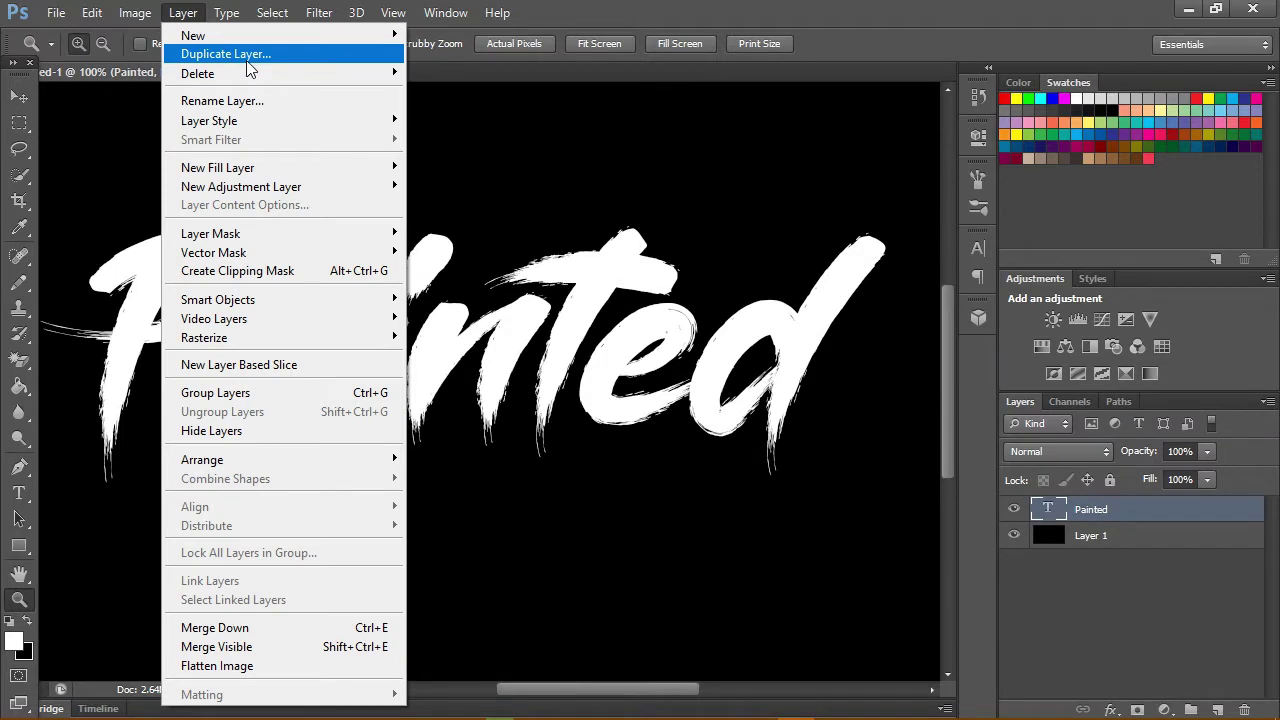
{"action": "left_click", "coordinate": [293, 54]}
{"action": "type", "text": "2"}
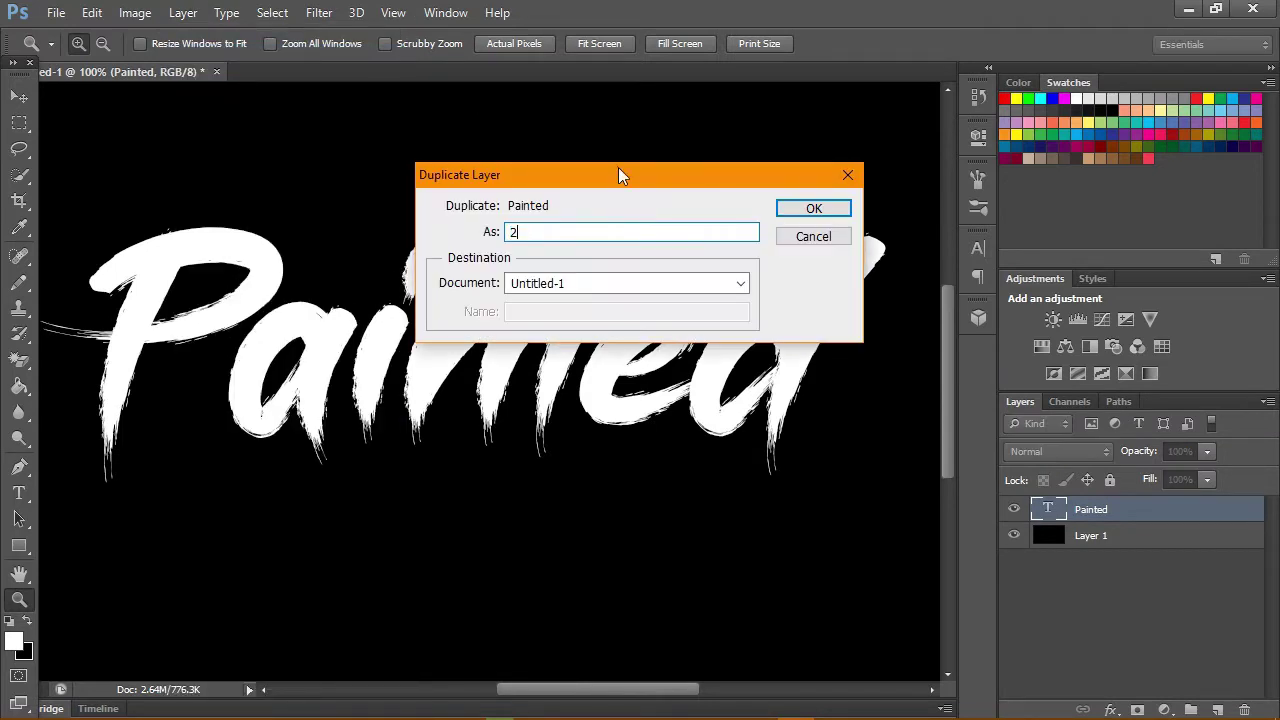
{"action": "left_click", "coordinate": [814, 208]}
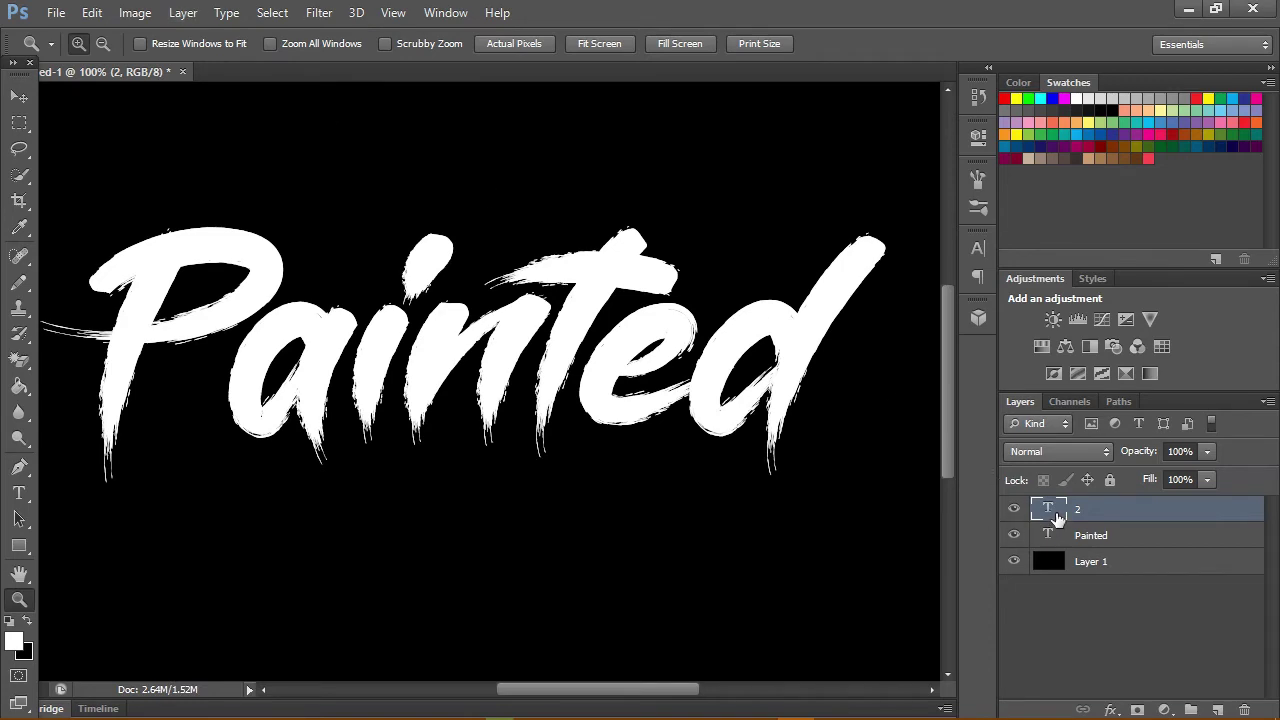
Duplicate it again as layer 3, hide layers 3 and 2, and select Painted.
{"action": "left_click", "coordinate": [183, 12]}
{"action": "mouse_move", "coordinate": [209, 120]}
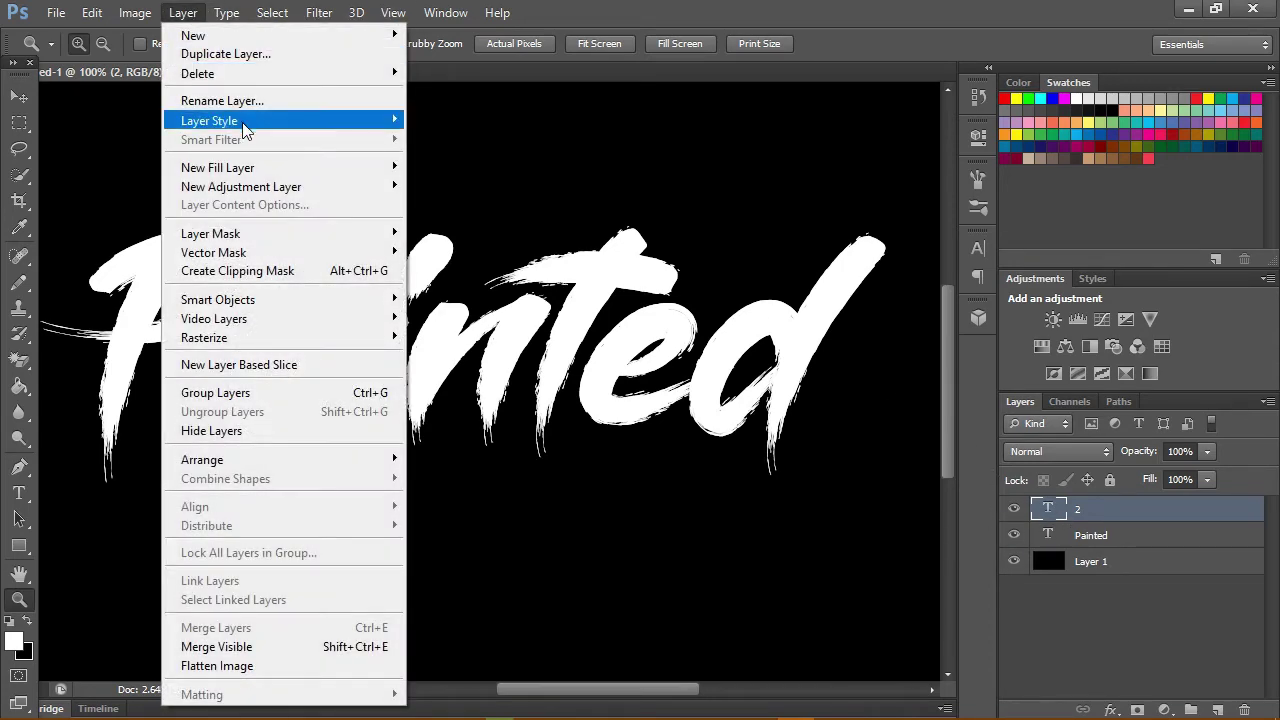
{"action": "left_click", "coordinate": [250, 56]}
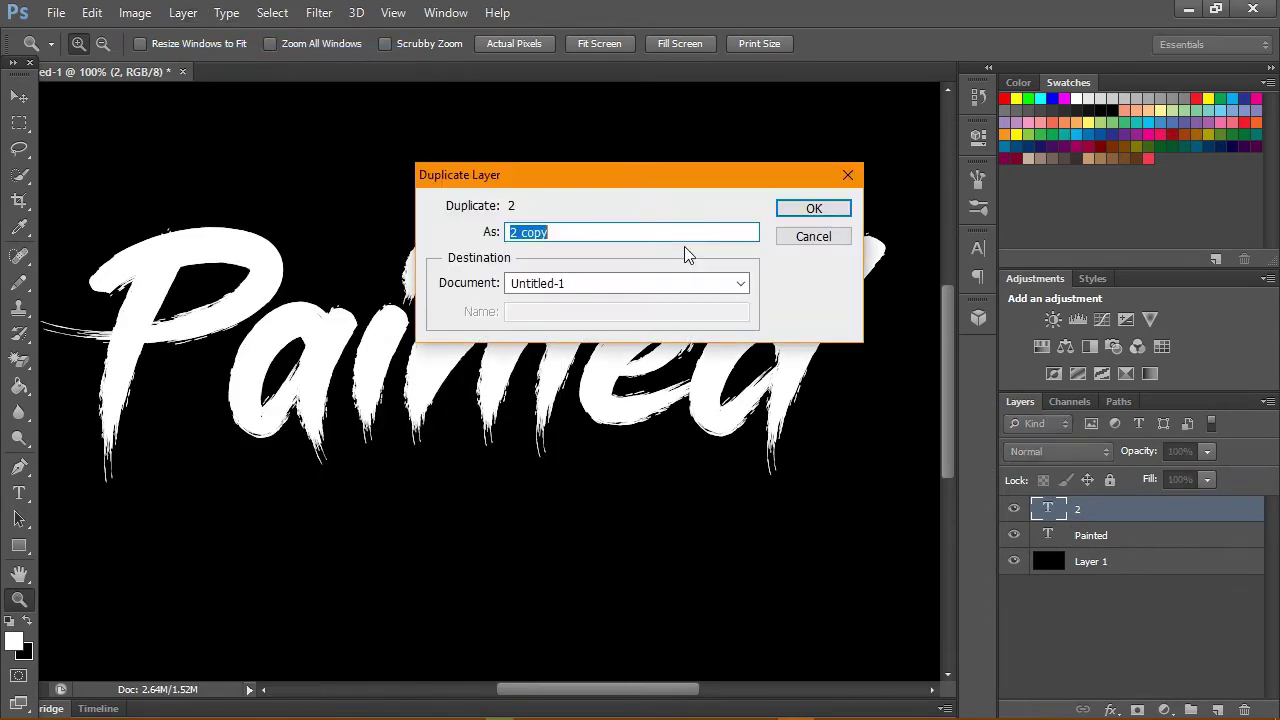
{"action": "type", "text": "3"}
{"action": "left_click", "coordinate": [815, 209]}
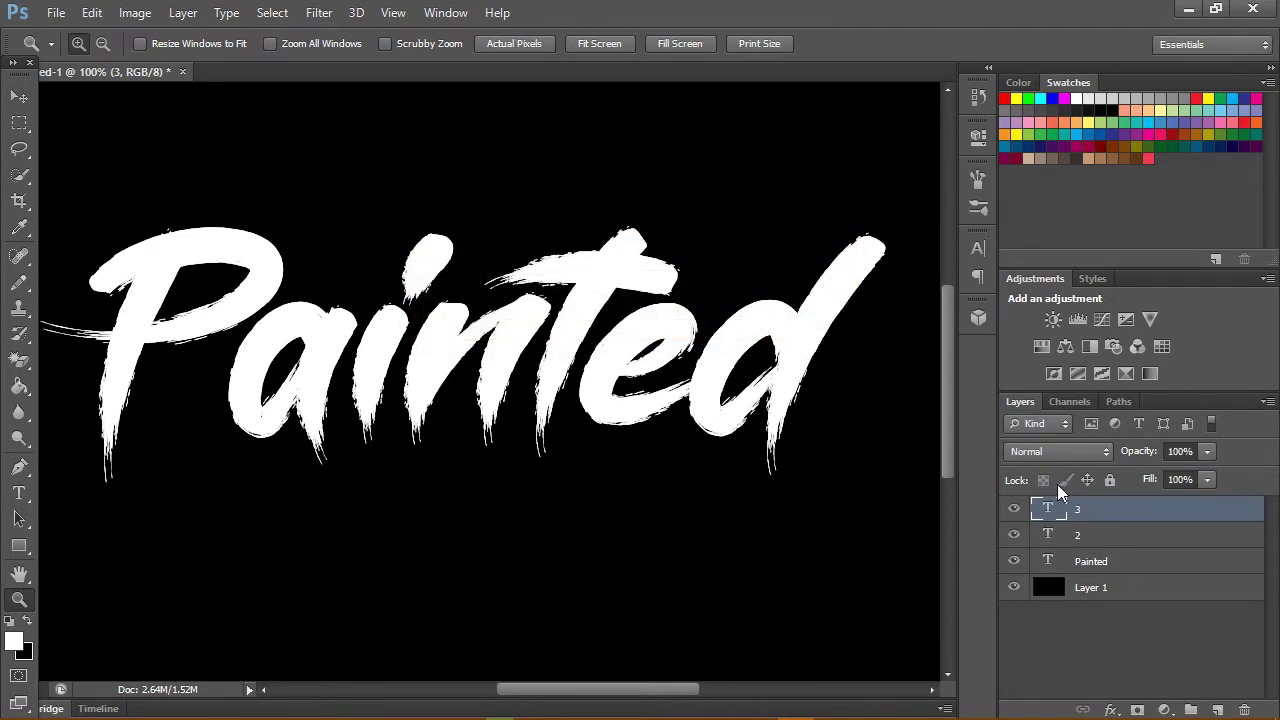
{"action": "left_click", "coordinate": [1014, 509]}
{"action": "left_click", "coordinate": [1014, 535]}
{"action": "left_click", "coordinate": [1145, 564]}
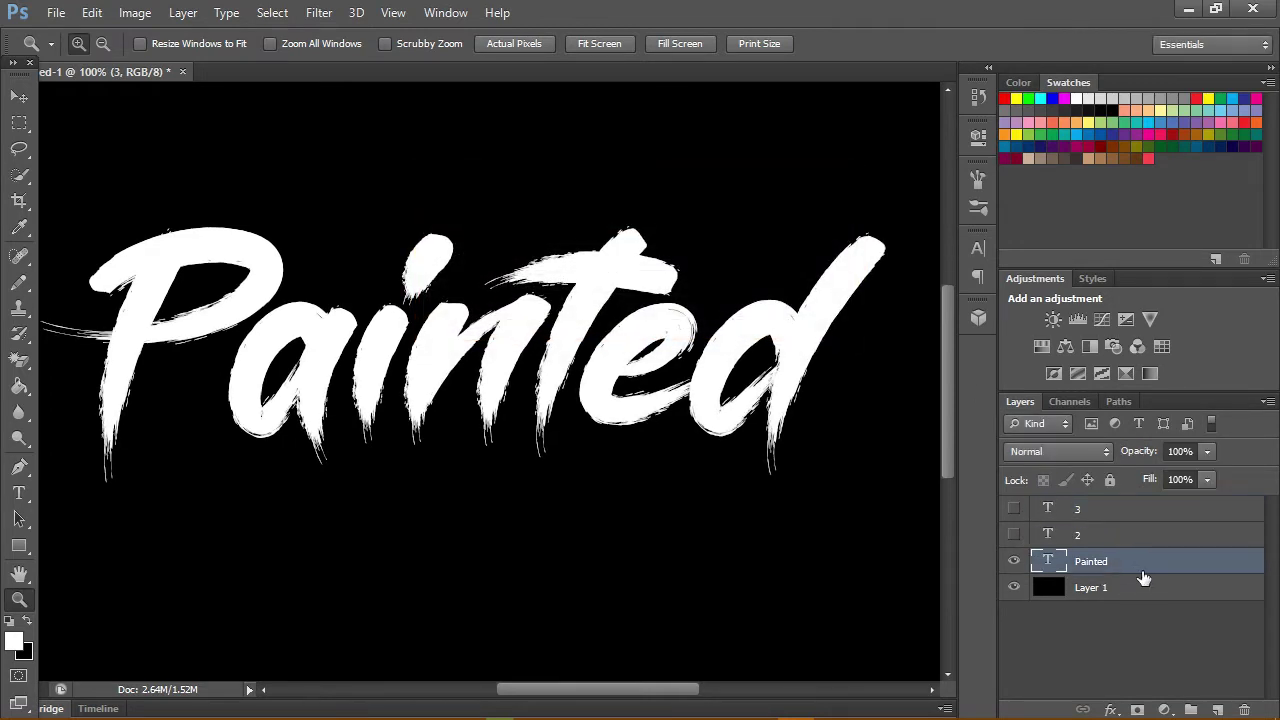
{"action": "left_click", "coordinate": [183, 12]}
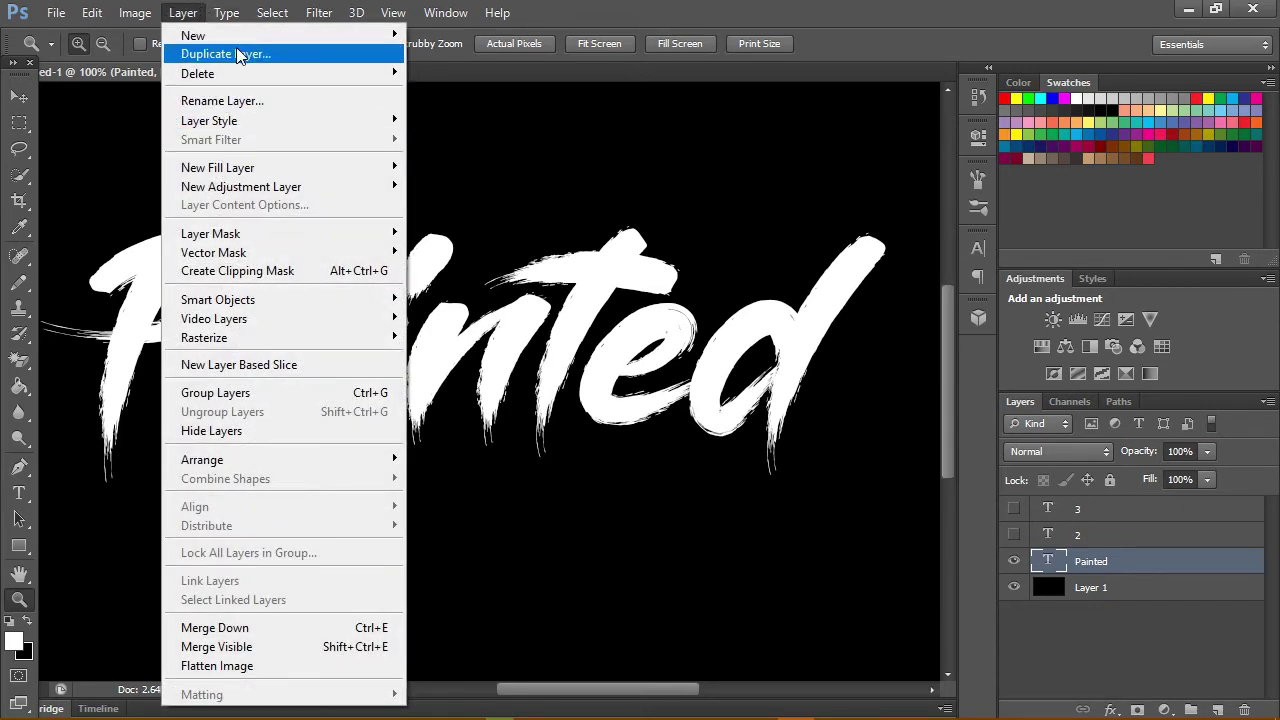
In the Painted layer's Layer Style, add a Color Overlay in hot pink #ff0066.
{"action": "left_click", "coordinate": [518, 122]}
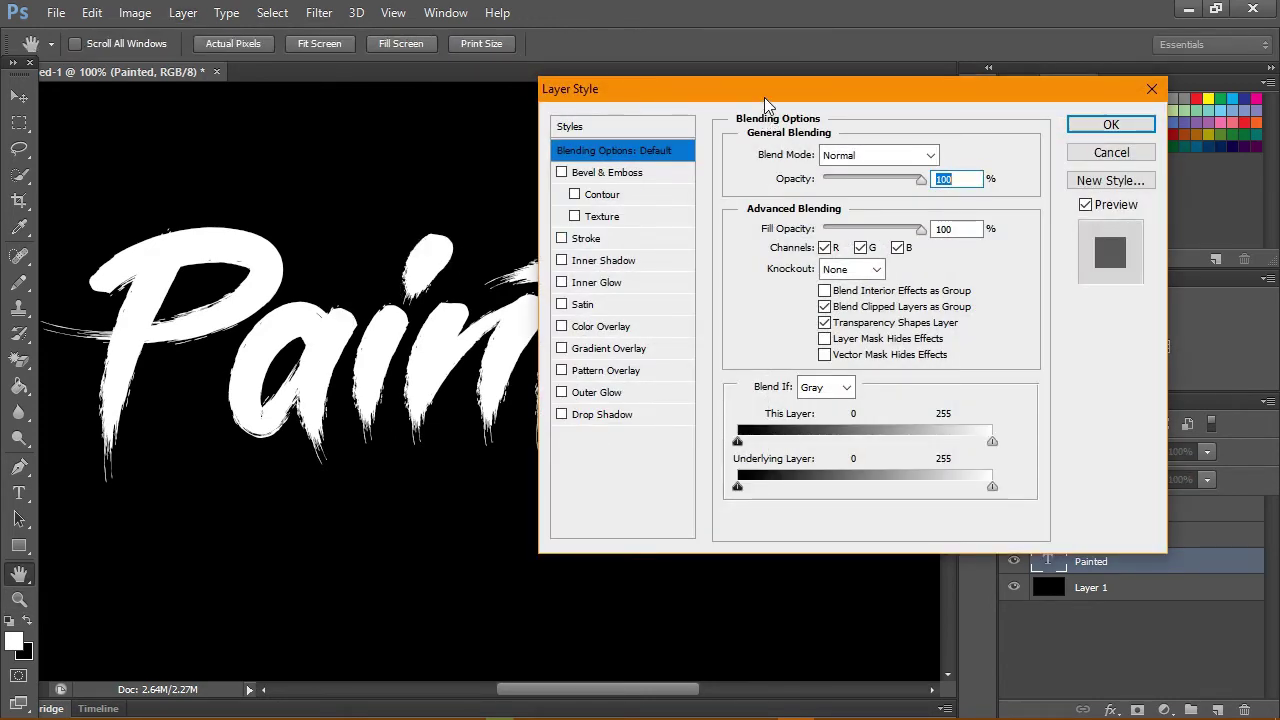
{"action": "left_click_drag", "start_coordinate": [764, 97], "coordinate": [742, 132]}
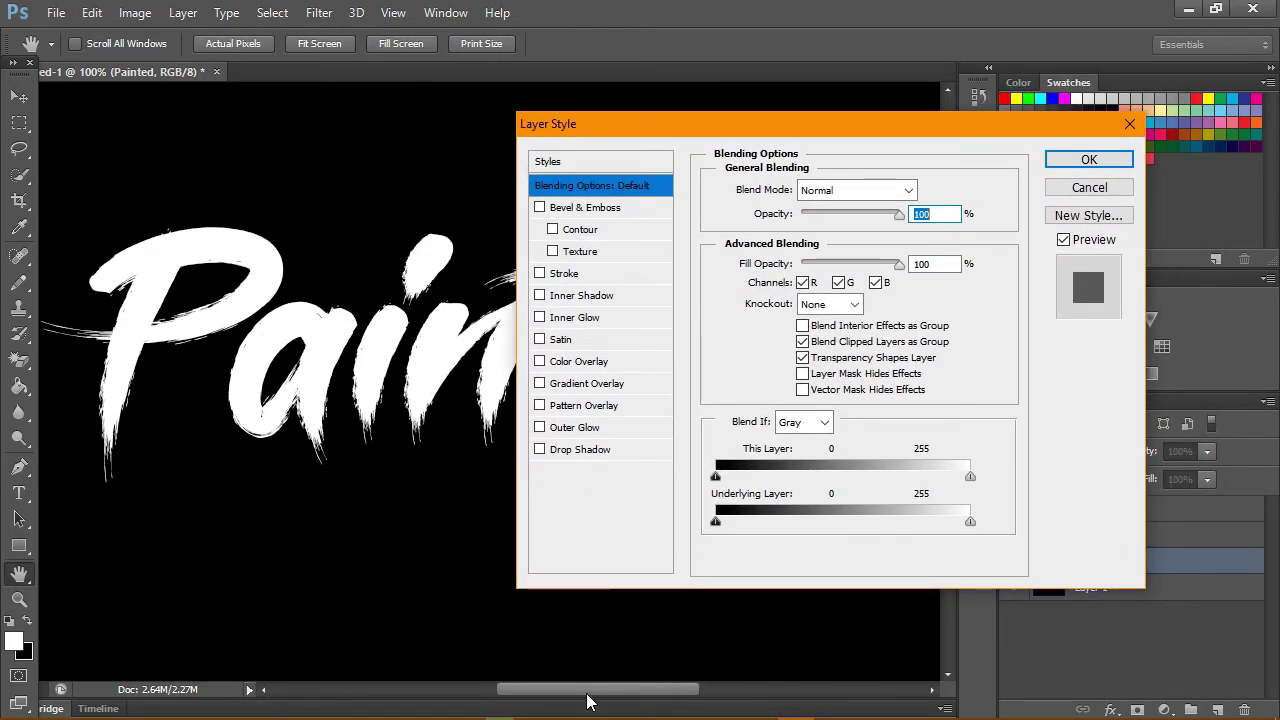
{"action": "left_click_drag", "start_coordinate": [590, 695], "coordinate": [601, 692]}
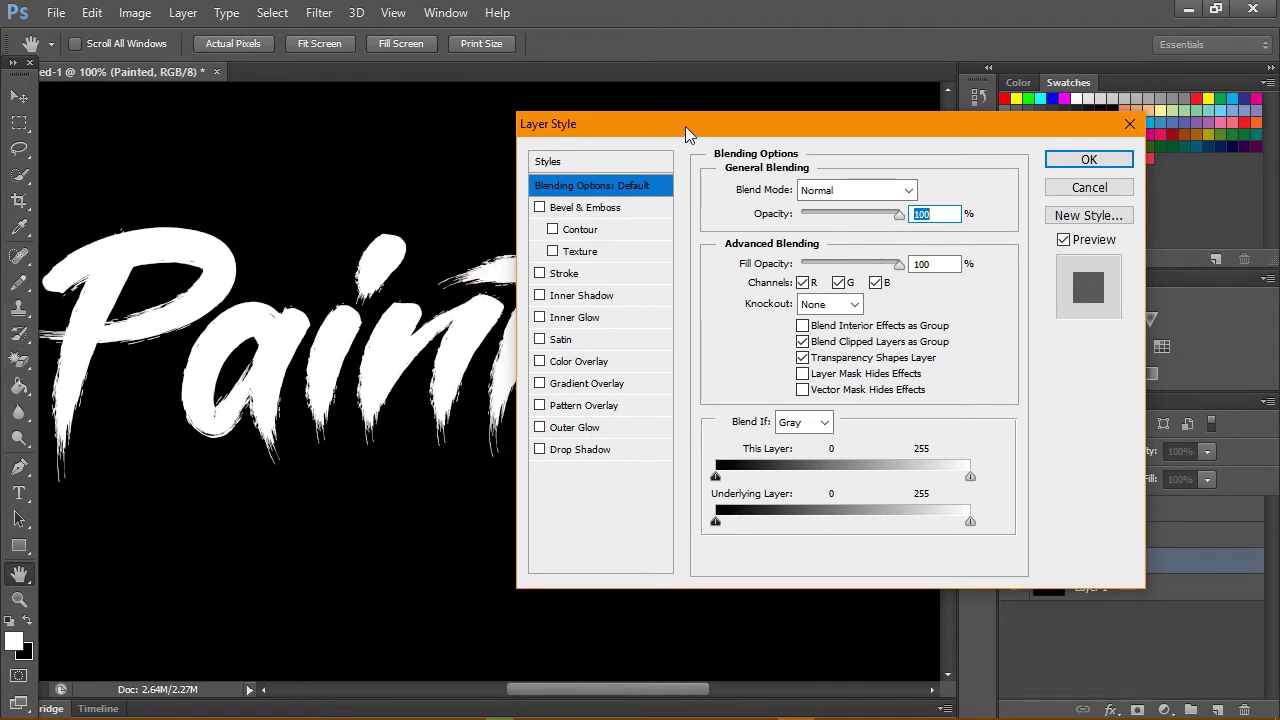
{"action": "left_click_drag", "start_coordinate": [685, 126], "coordinate": [683, 111]}
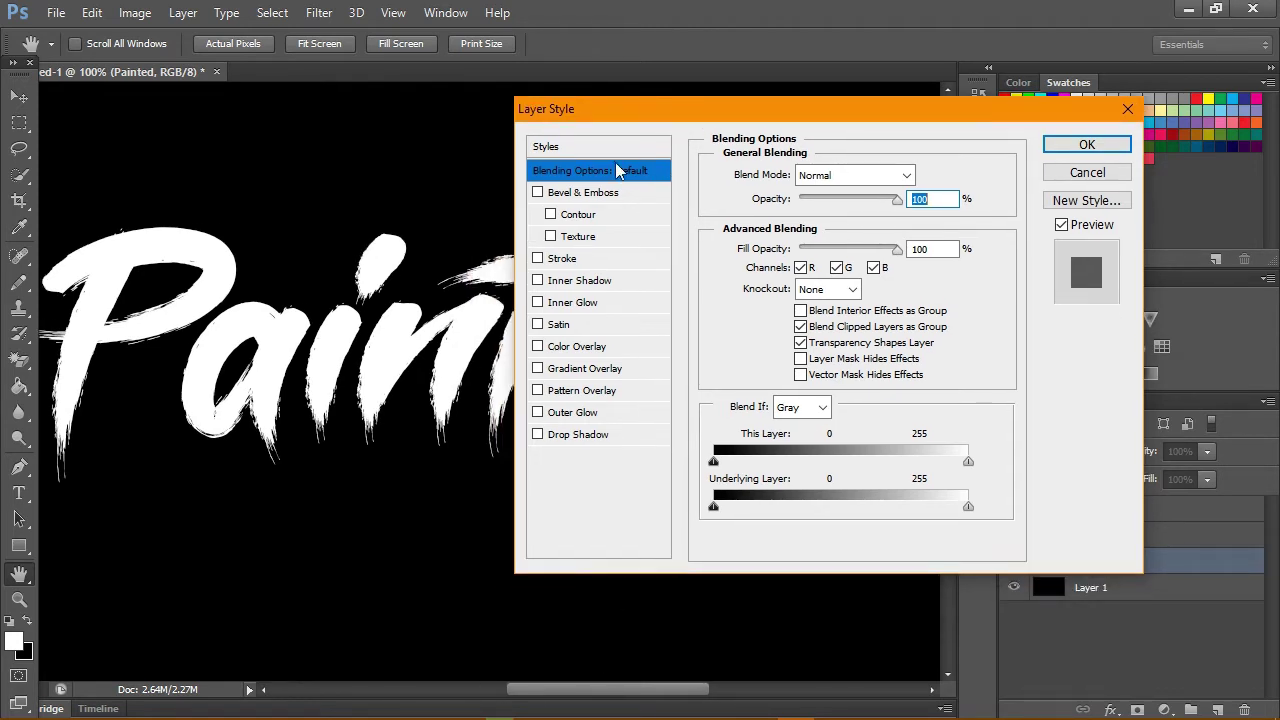
{"action": "left_click", "coordinate": [538, 346]}
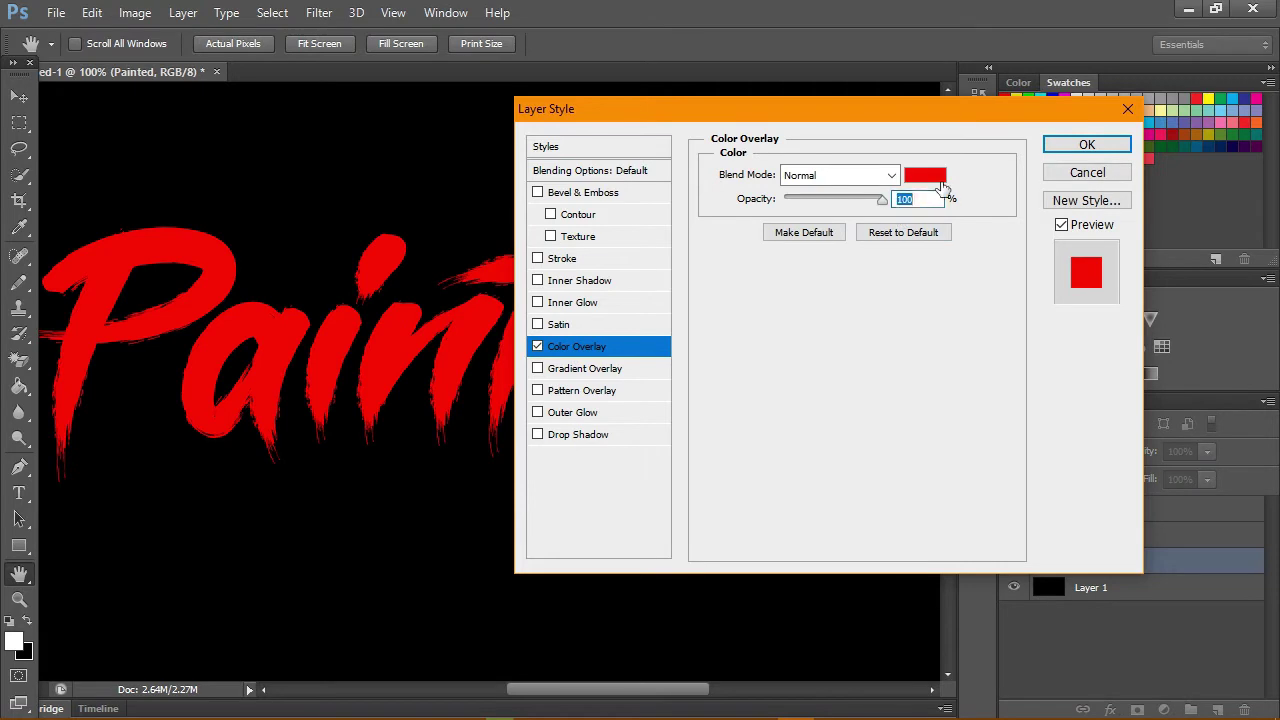
{"action": "left_click", "coordinate": [925, 175]}
{"action": "left_click_drag", "start_coordinate": [898, 268], "coordinate": [883, 258]}
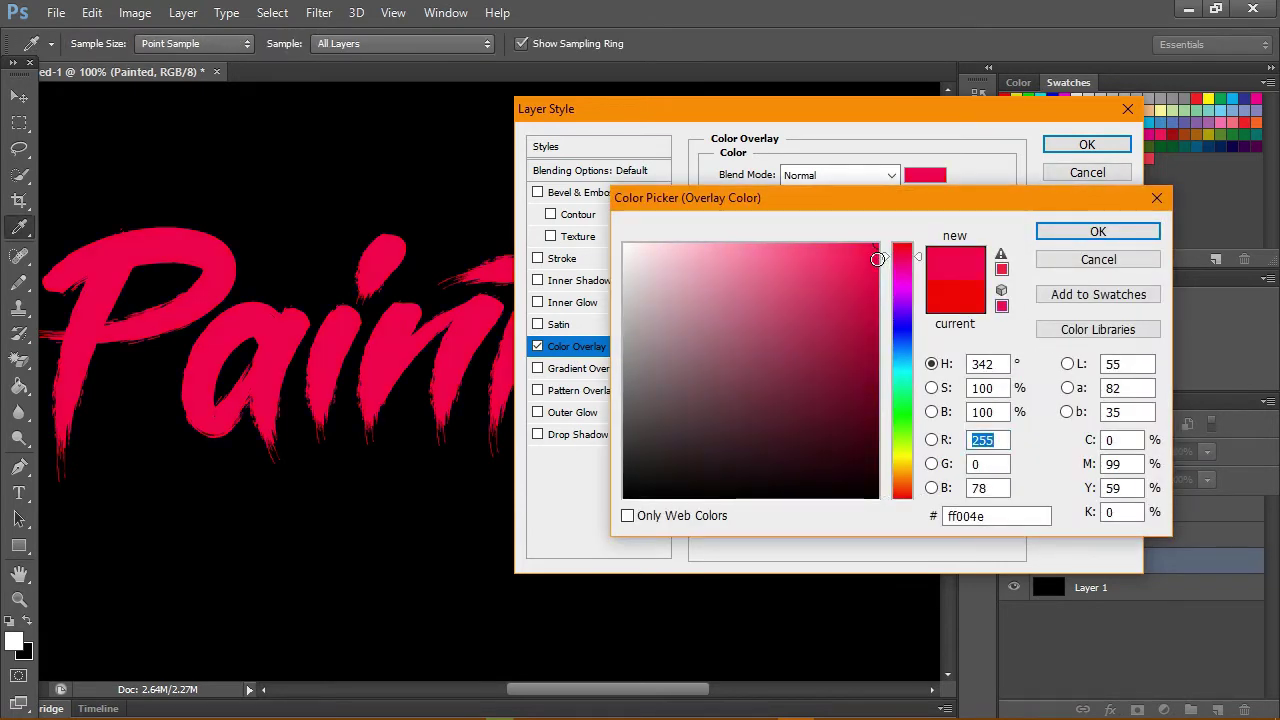
{"action": "left_click", "coordinate": [906, 261]}
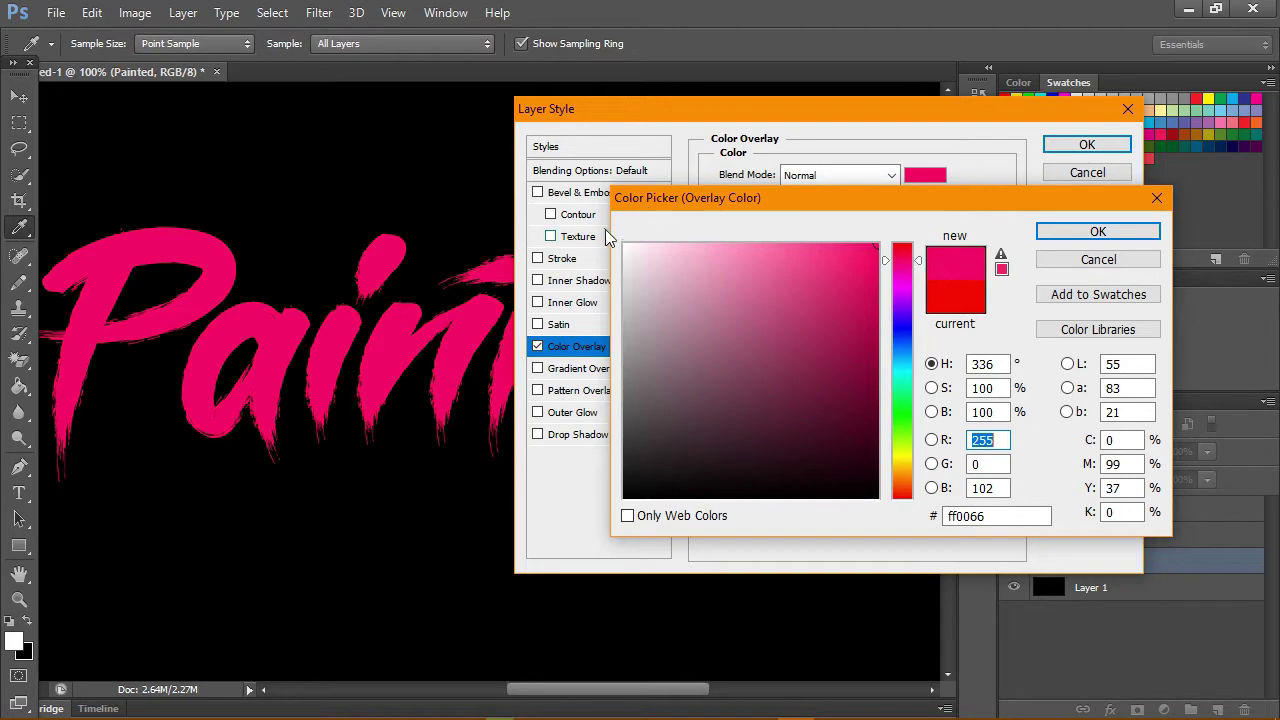
{"action": "left_click", "coordinate": [1052, 230]}
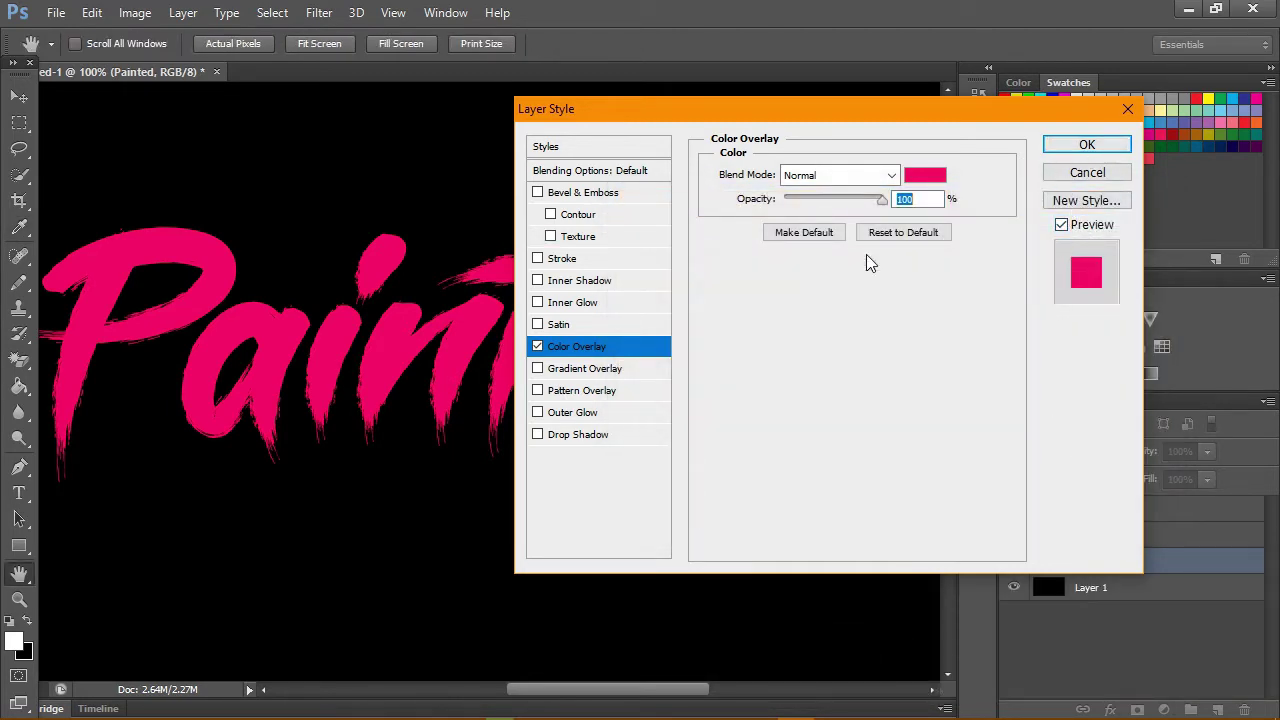
Add Bevel & Emboss with shadow opacity 40%, size 20 px, soften 10 px, highlight opacity 100%.
{"action": "left_click", "coordinate": [538, 193]}
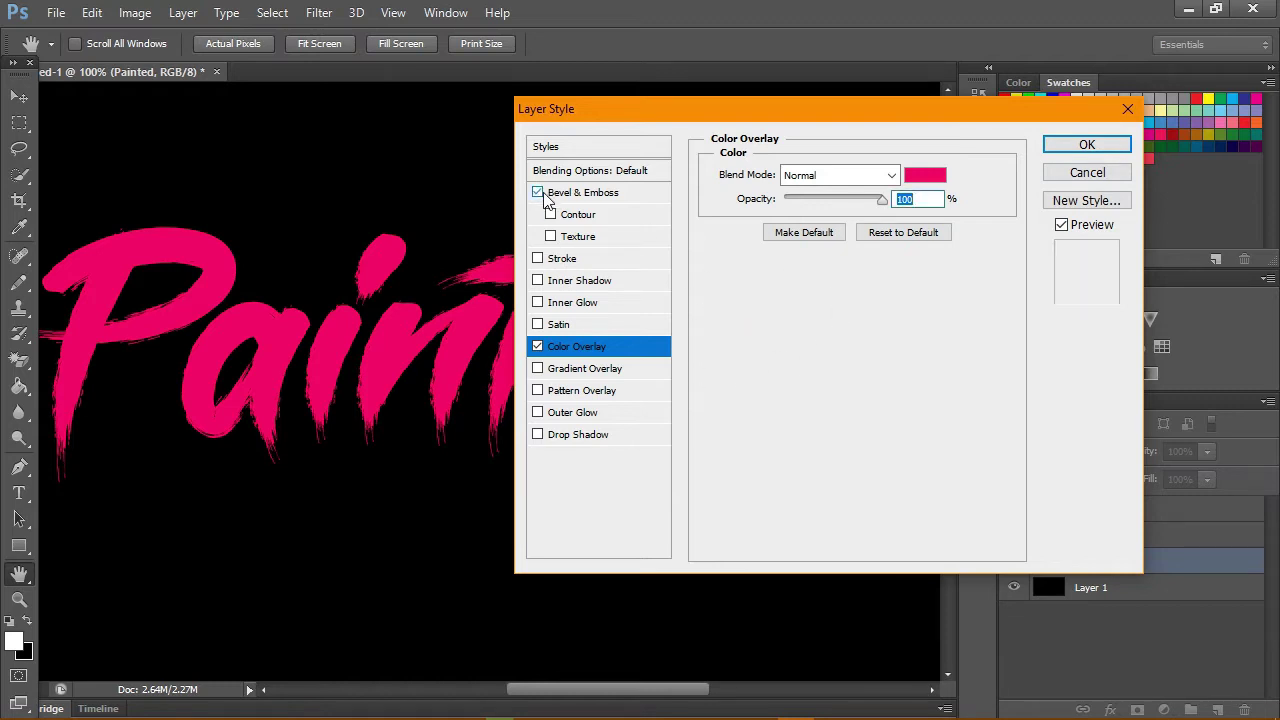
{"action": "left_click", "coordinate": [562, 198]}
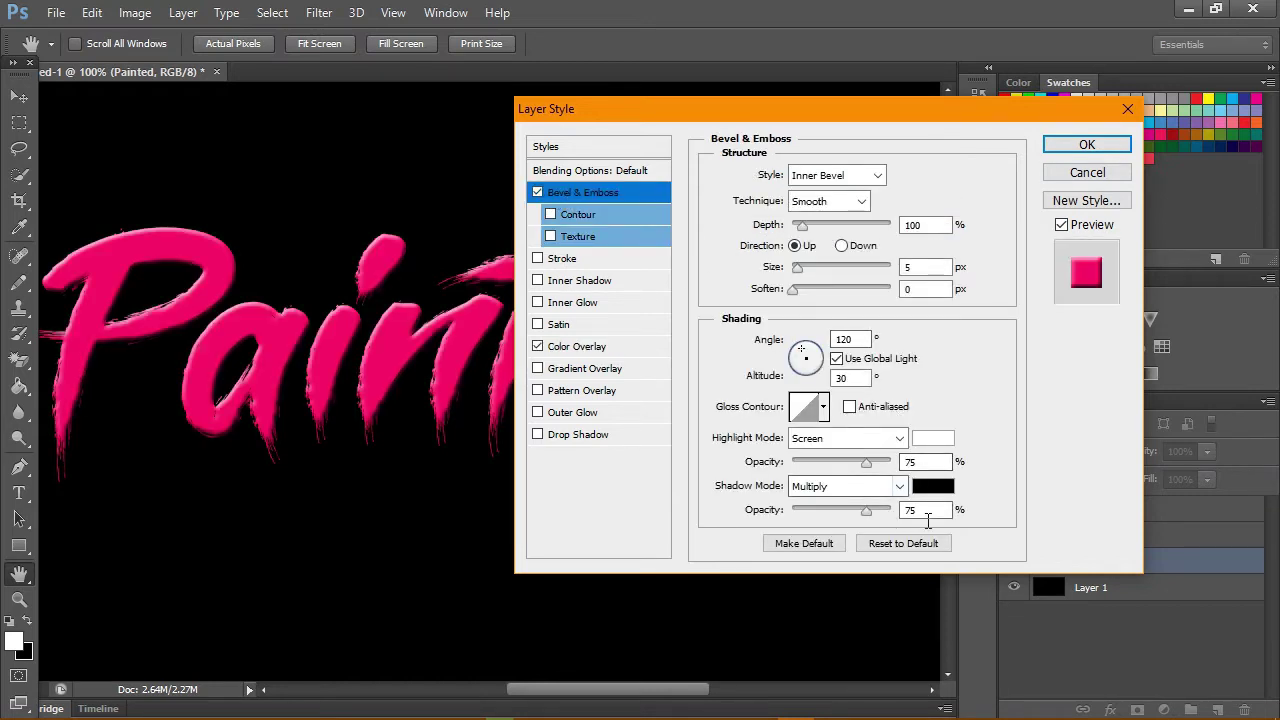
{"action": "left_click_drag", "start_coordinate": [922, 510], "coordinate": [834, 508]}
{"action": "type", "text": "40"}
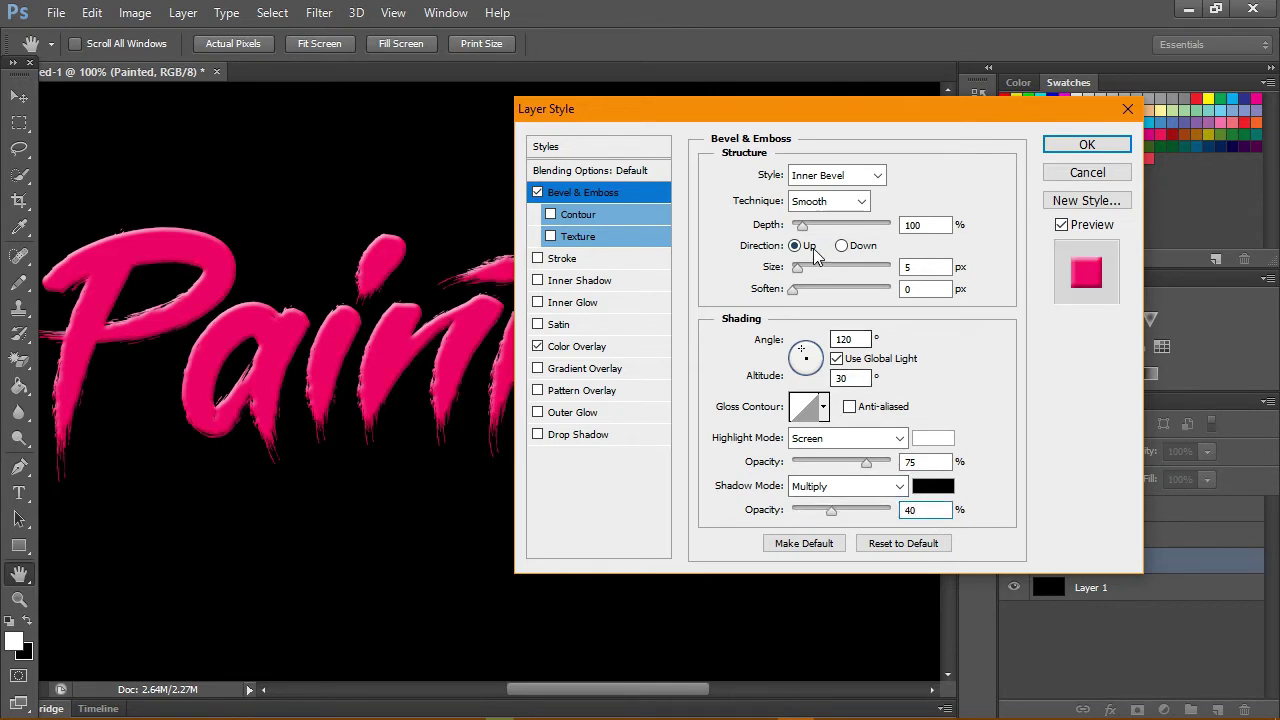
{"action": "mouse_move", "coordinate": [797, 268]}
{"action": "left_mouse_down"}
{"action": "mouse_move", "coordinate": [818, 270]}
{"action": "mouse_move", "coordinate": [804, 268]}
{"action": "left_mouse_up"}
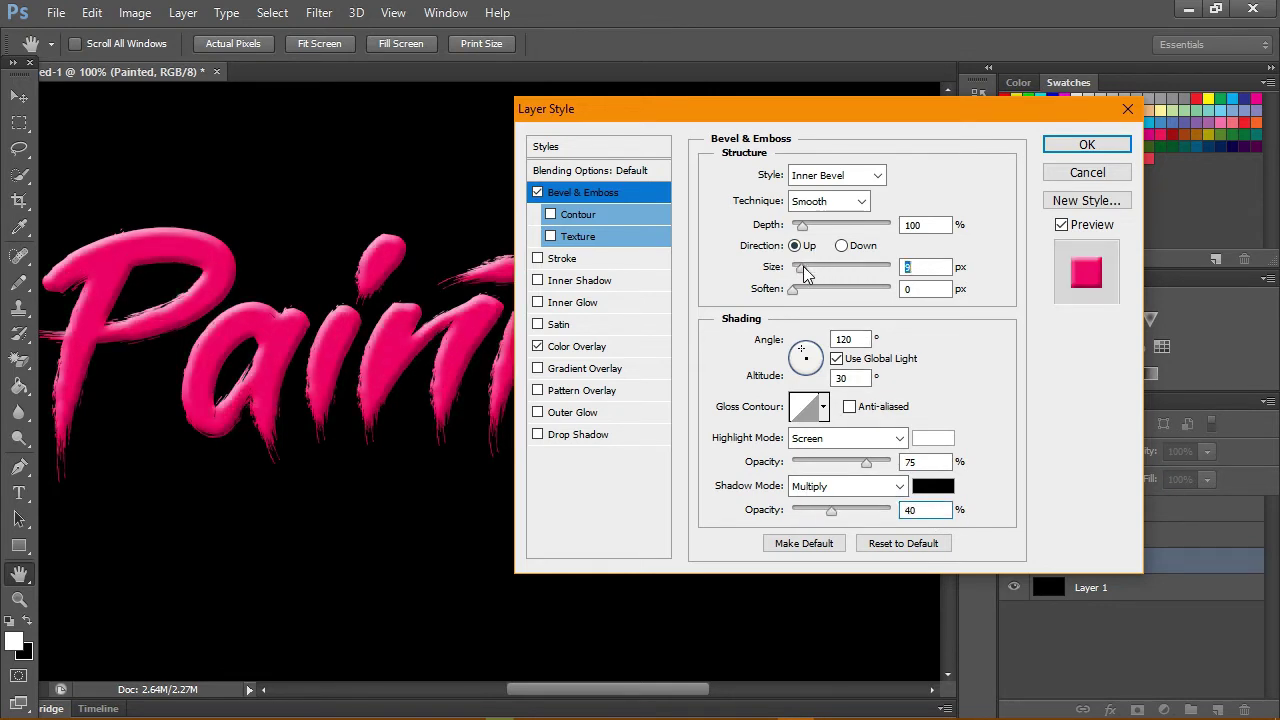
{"action": "key", "text": "Down"}
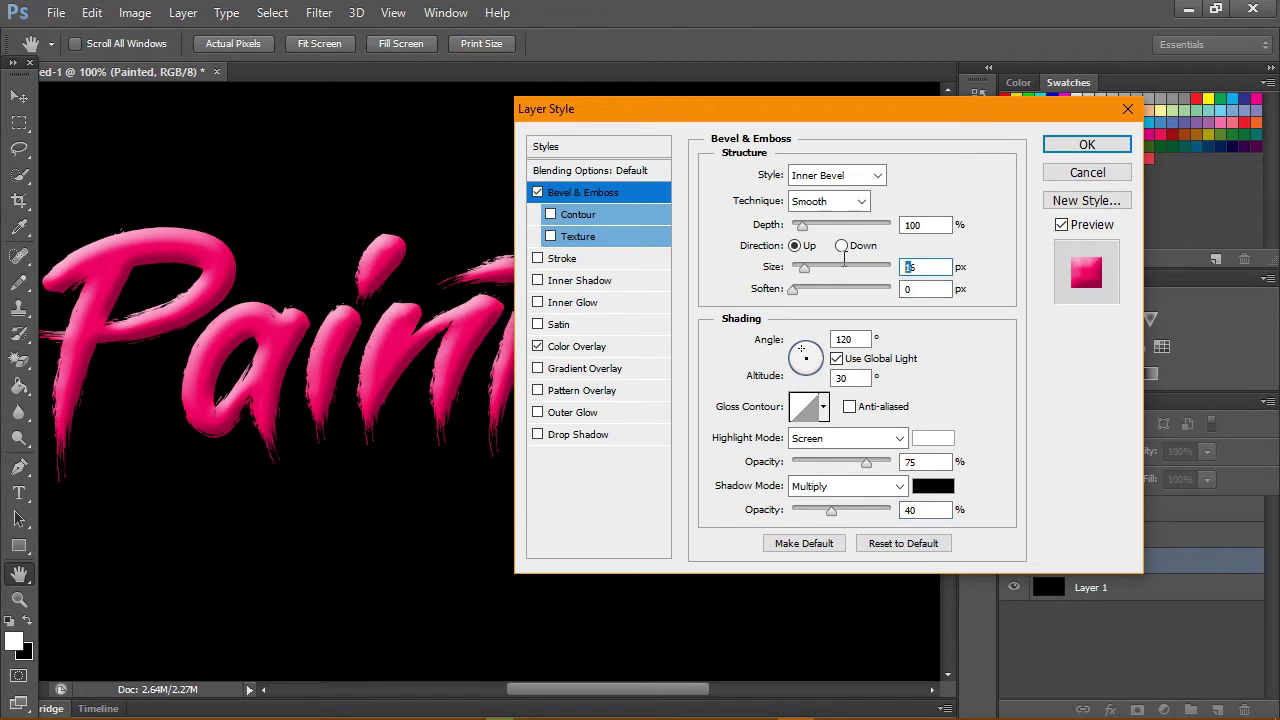
{"action": "type", "text": "06"}
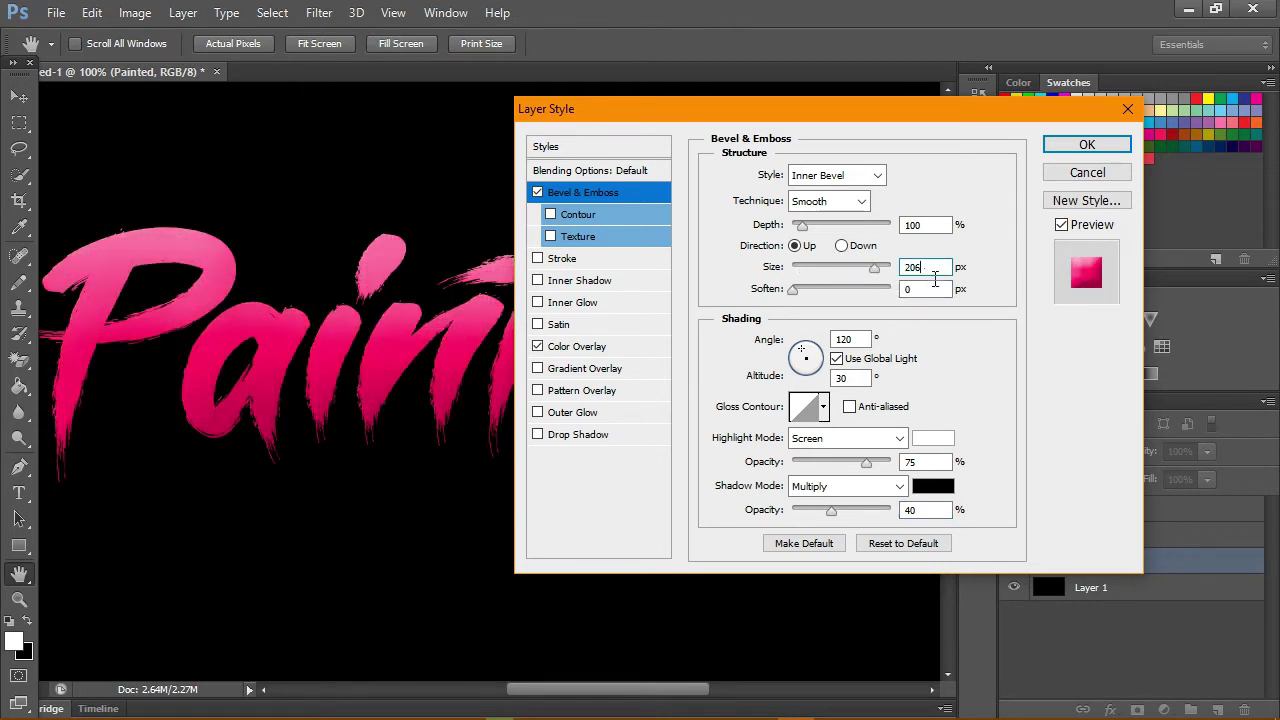
{"action": "type", "text": "20"}
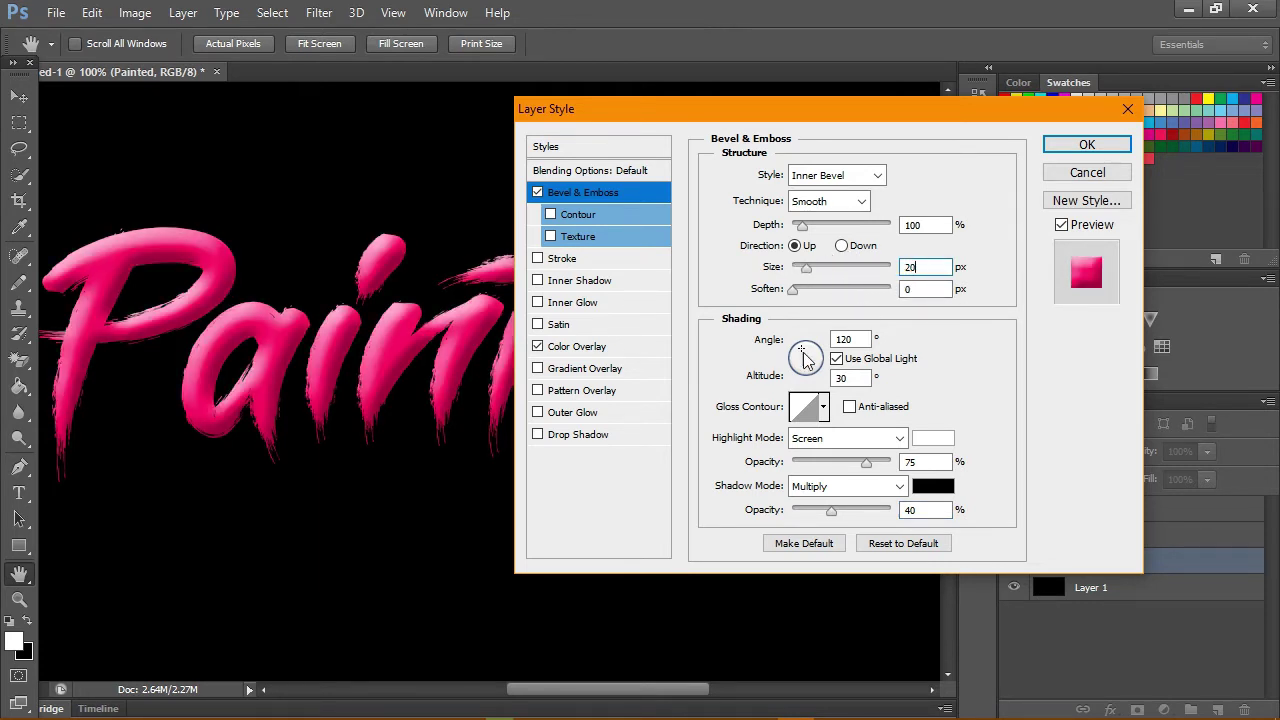
{"action": "mouse_move", "coordinate": [797, 289]}
{"action": "left_mouse_down"}
{"action": "mouse_move", "coordinate": [884, 290]}
{"action": "mouse_move", "coordinate": [809, 308]}
{"action": "left_mouse_up"}
{"action": "type", "text": "10"}
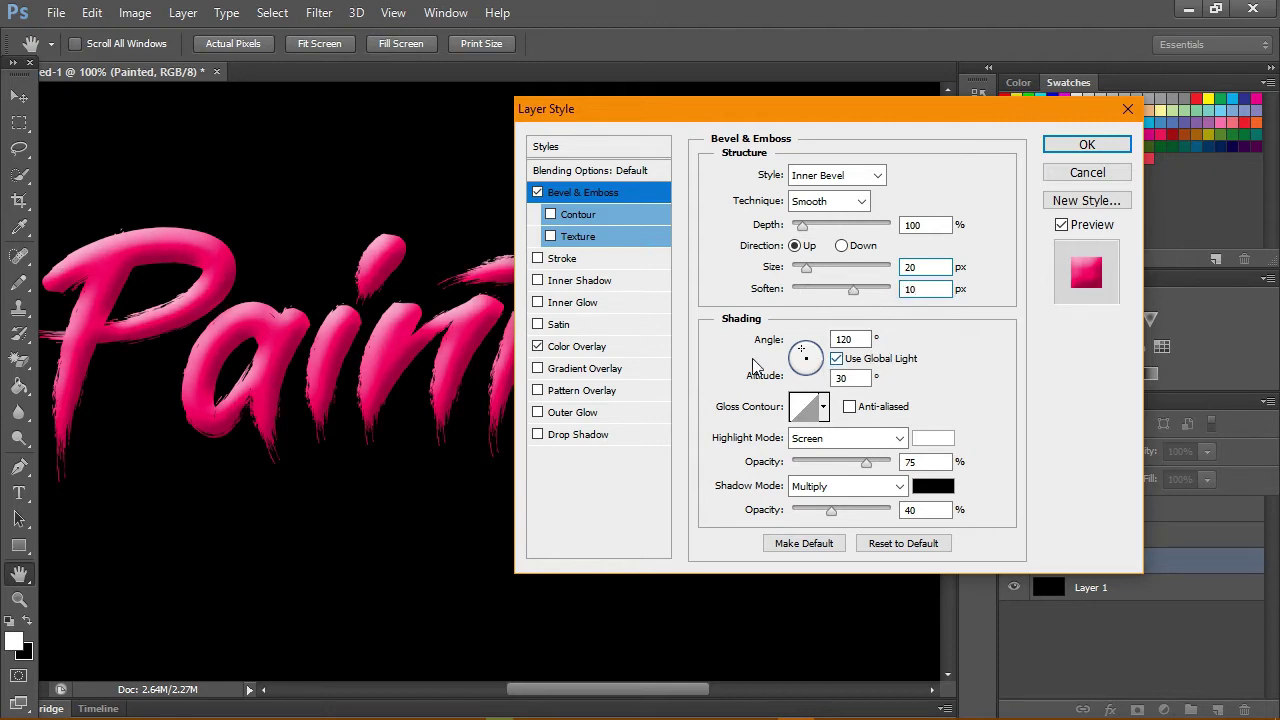
{"action": "left_click_drag", "start_coordinate": [866, 464], "coordinate": [888, 466]}
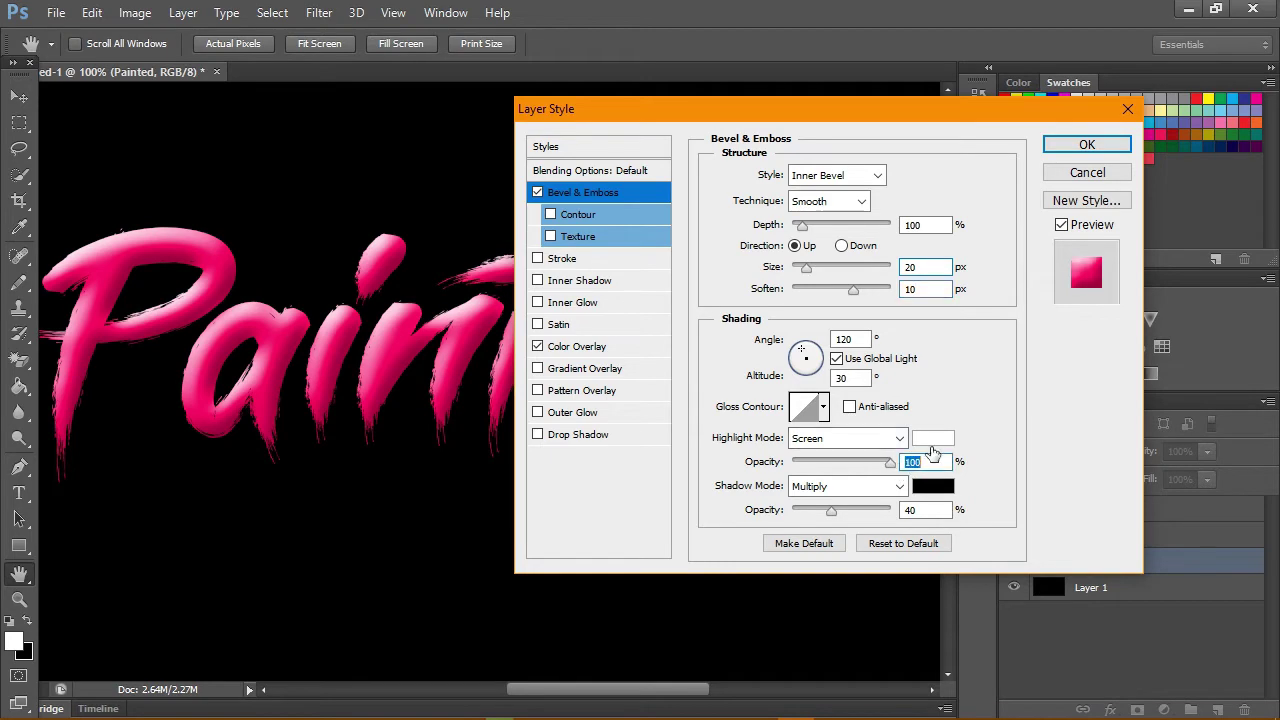
Set the bevel highlight colour to bright cyan 08bcff.
{"action": "left_click", "coordinate": [932, 440]}
{"action": "left_click", "coordinate": [899, 363]}
{"action": "left_click", "coordinate": [871, 244]}
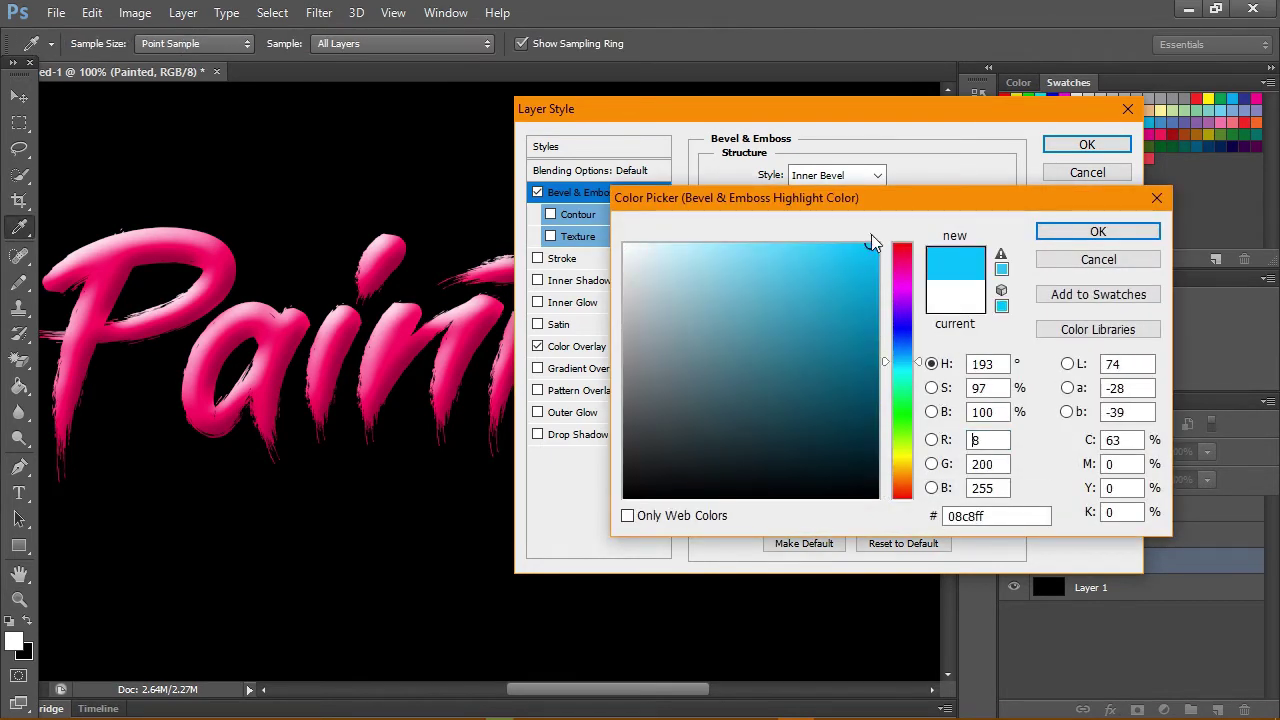
{"action": "left_click", "coordinate": [905, 361]}
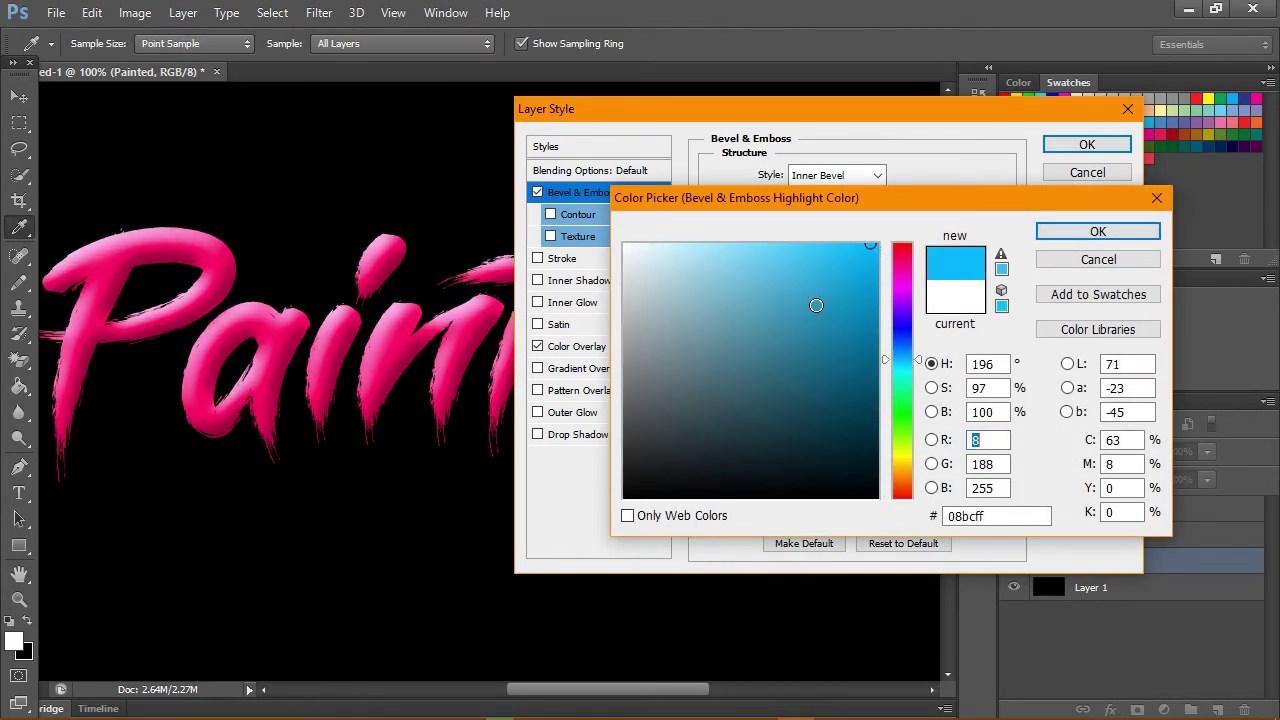
{"action": "left_click", "coordinate": [1105, 233]}
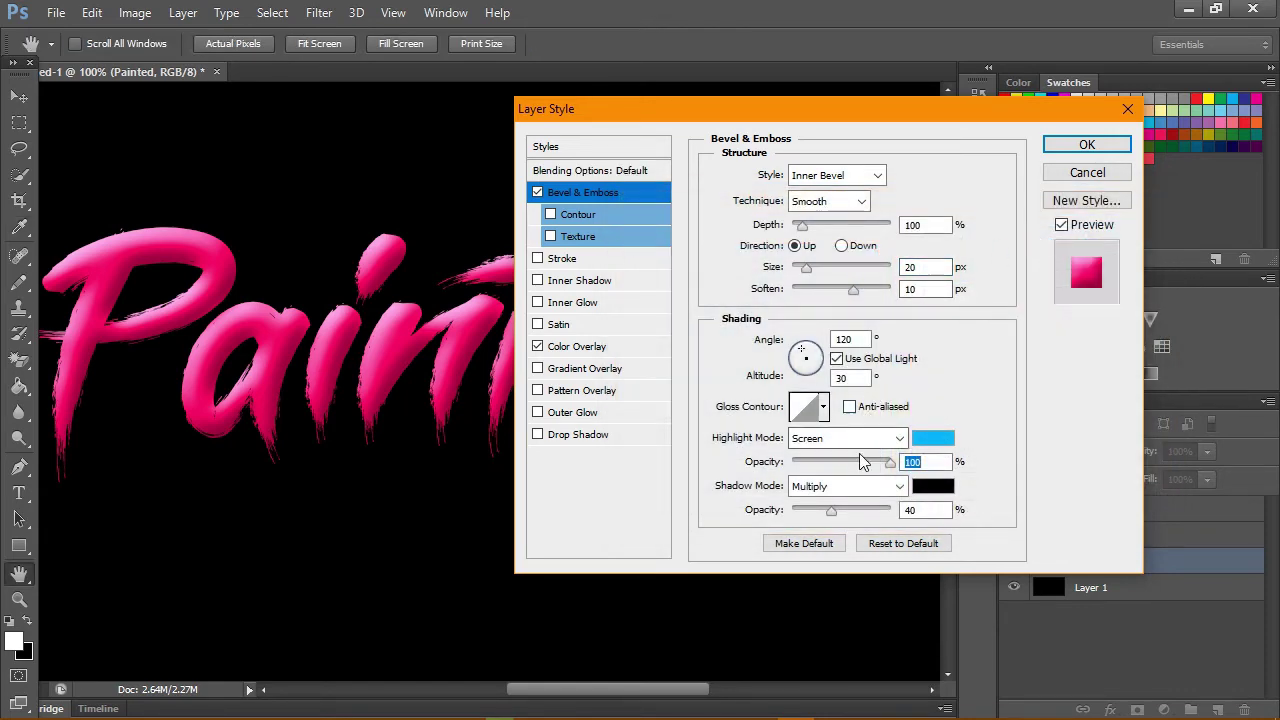
Anti-alias the gloss contour, set highlight mode to Linear Dodge (Add), and apply the style.
{"action": "left_click", "coordinate": [849, 406]}
{"action": "left_click", "coordinate": [850, 438]}
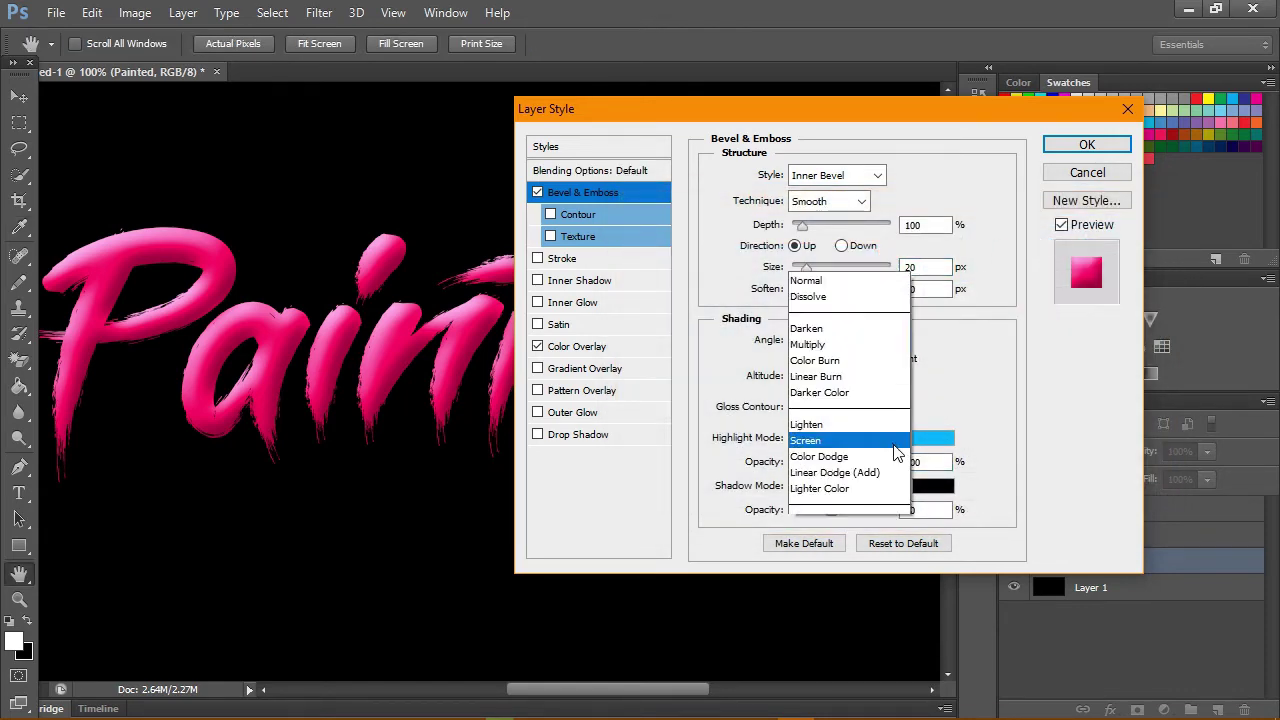
{"action": "left_click", "coordinate": [860, 258]}
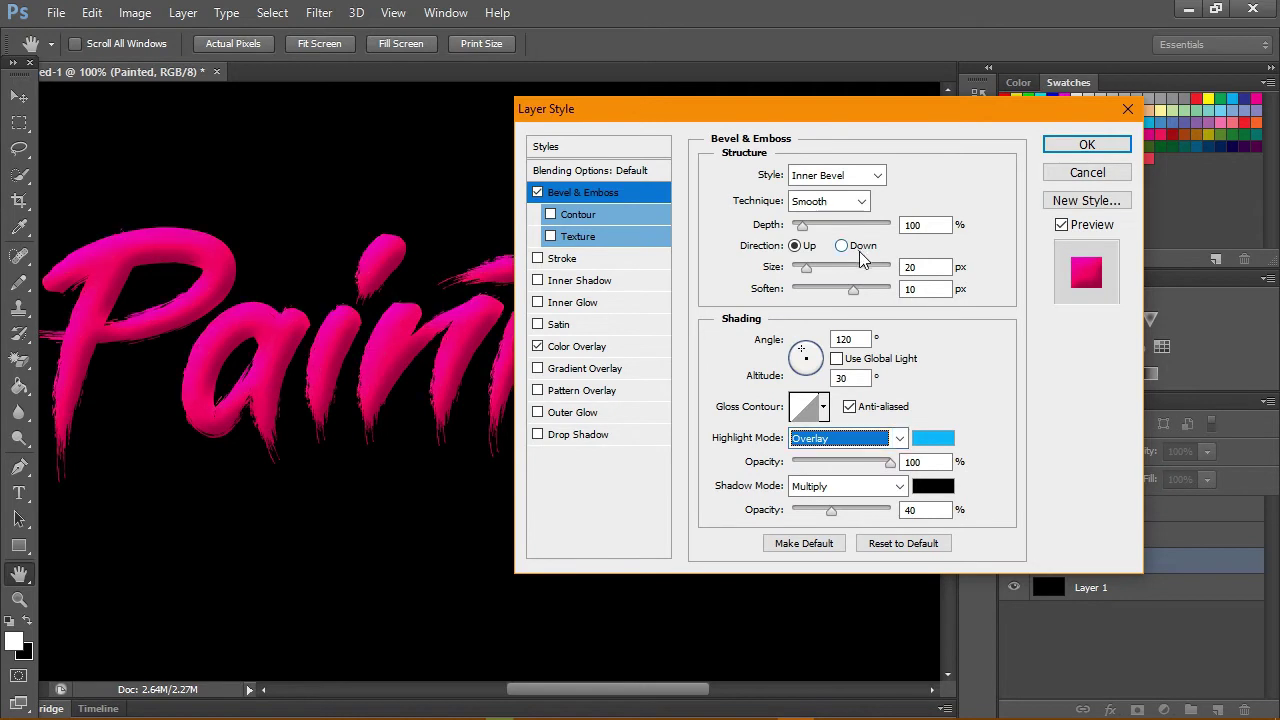
{"action": "left_click", "coordinate": [900, 440]}
{"action": "left_click", "coordinate": [859, 207]}
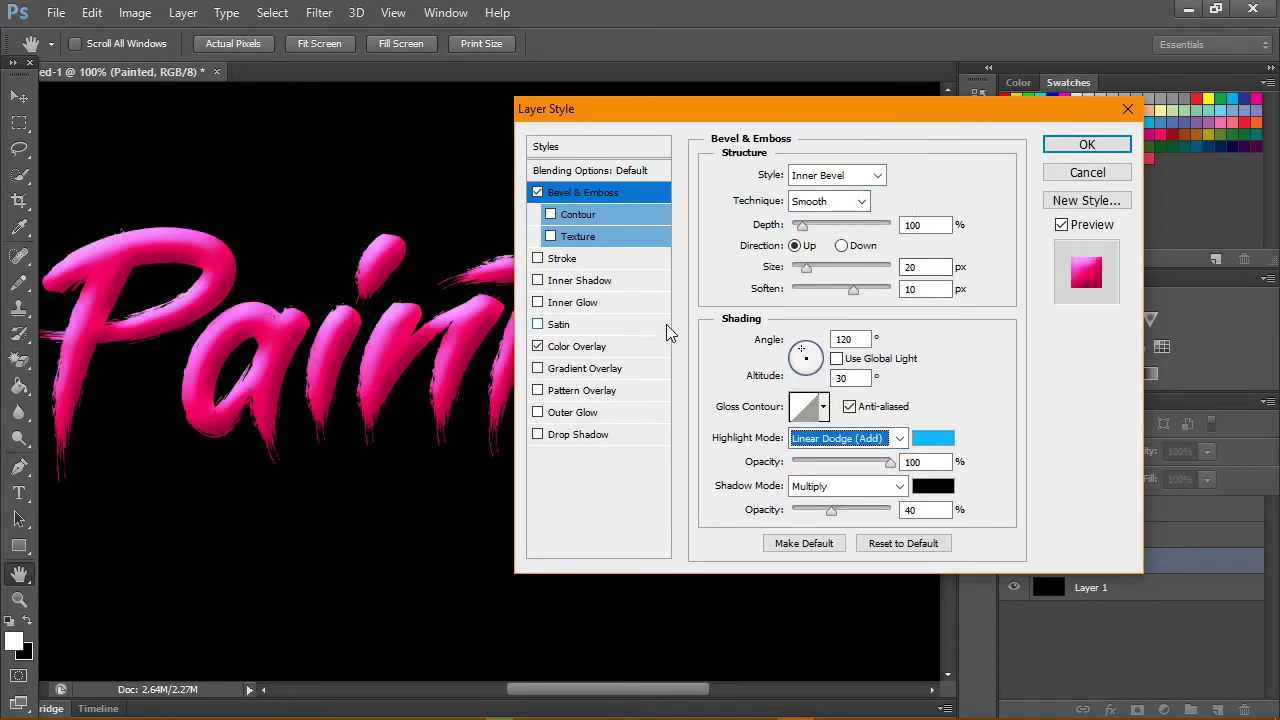
{"action": "left_click", "coordinate": [1082, 147]}
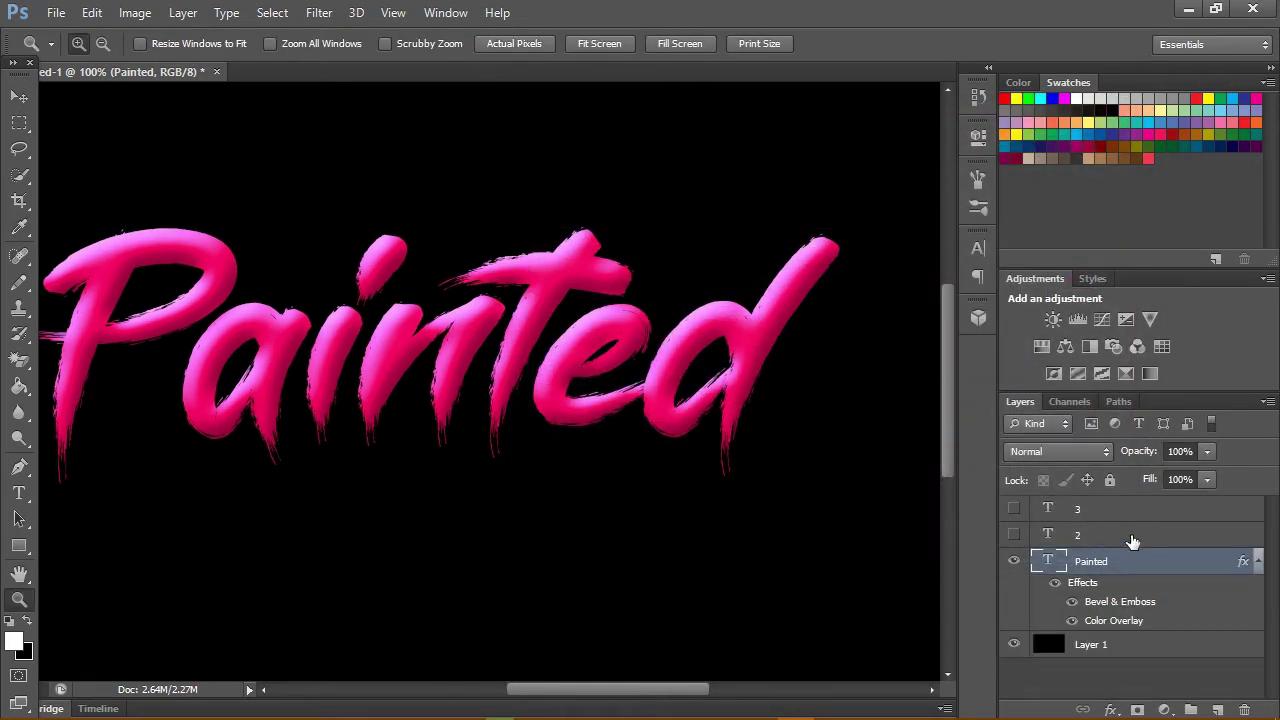
Make layer 2 visible, drop its Fill to 0%, and open its Blending Options.
{"action": "left_click", "coordinate": [1036, 540]}
{"action": "left_click", "coordinate": [1207, 480]}
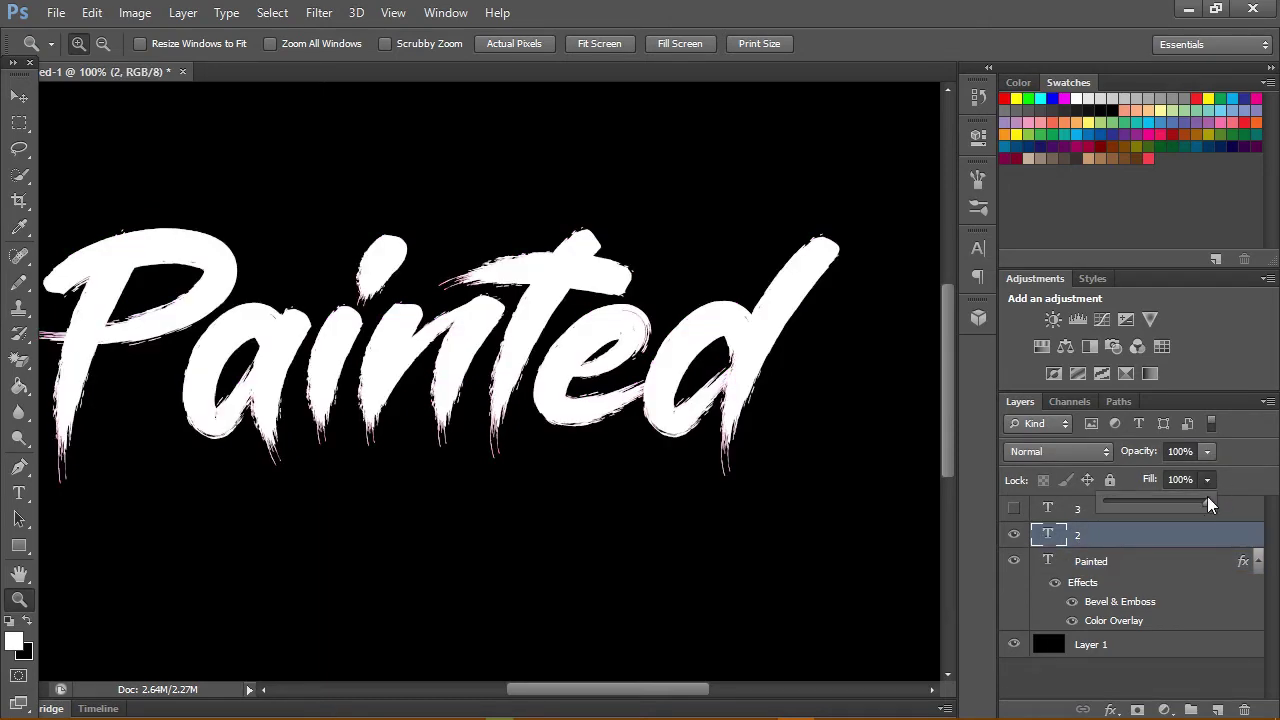
{"action": "left_click_drag", "start_coordinate": [1051, 502], "coordinate": [1050, 505]}
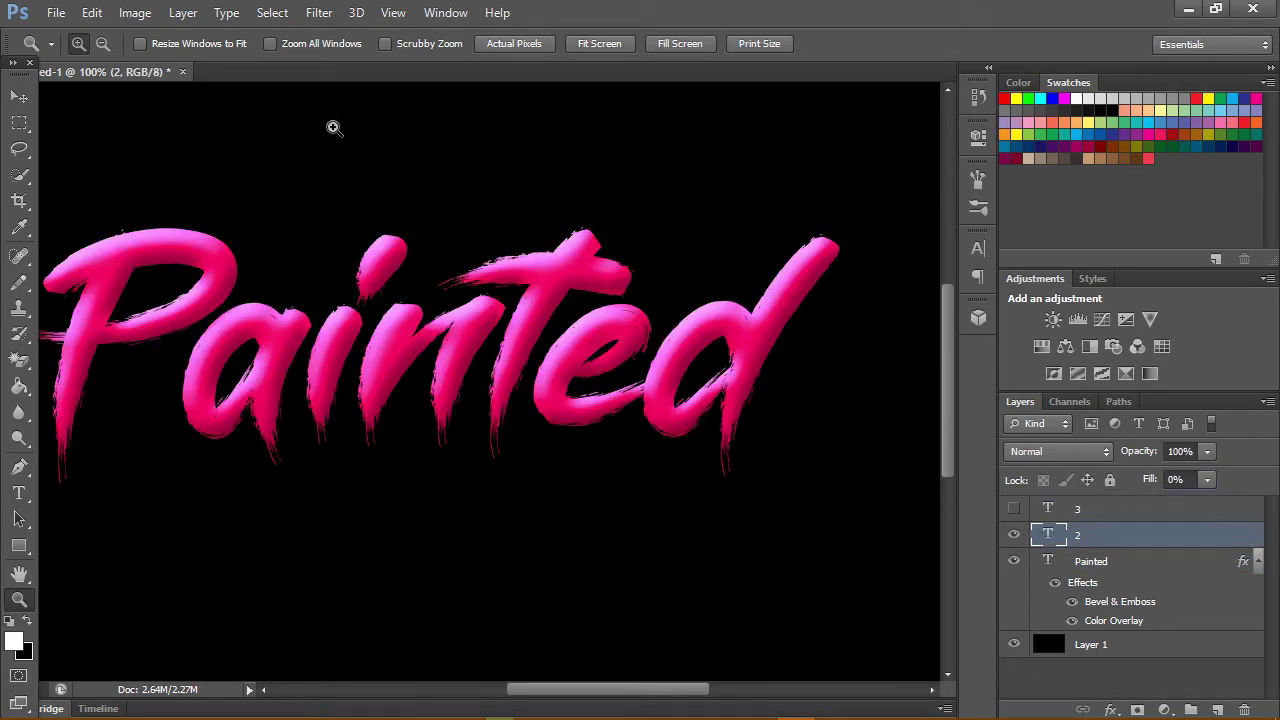
{"action": "left_click", "coordinate": [183, 12]}
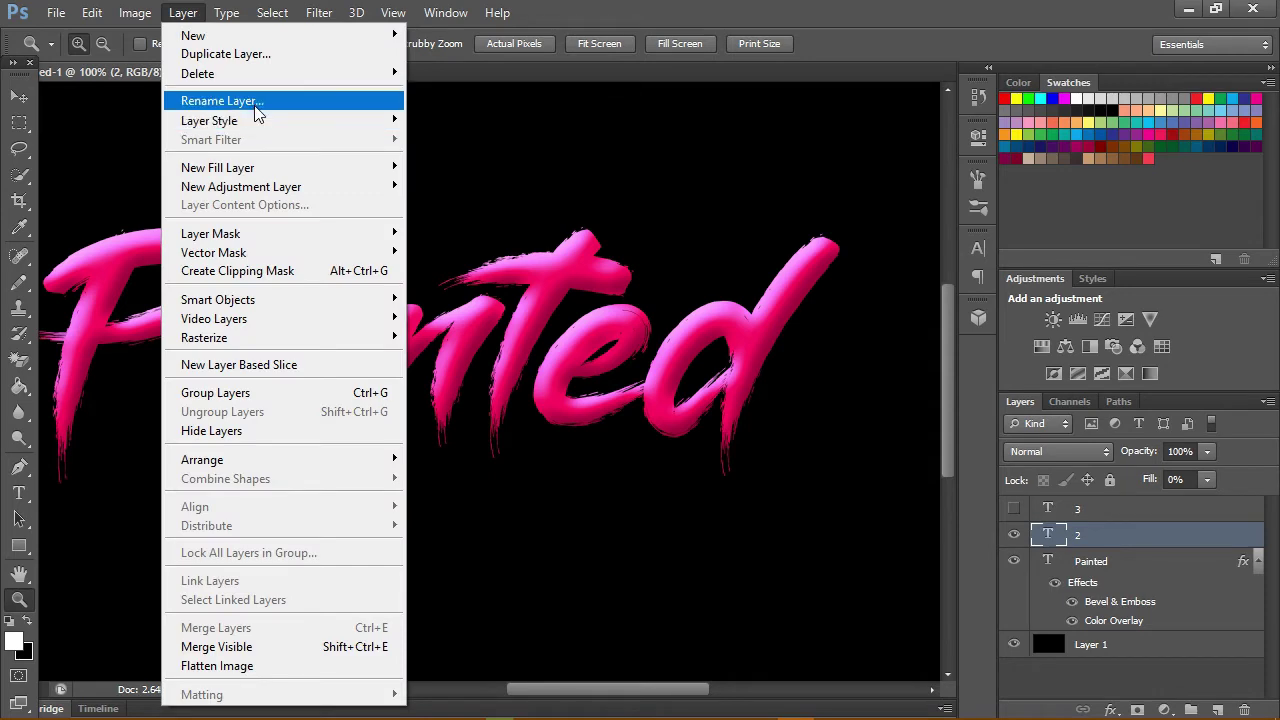
{"action": "mouse_move", "coordinate": [209, 120]}
{"action": "left_click", "coordinate": [446, 121]}
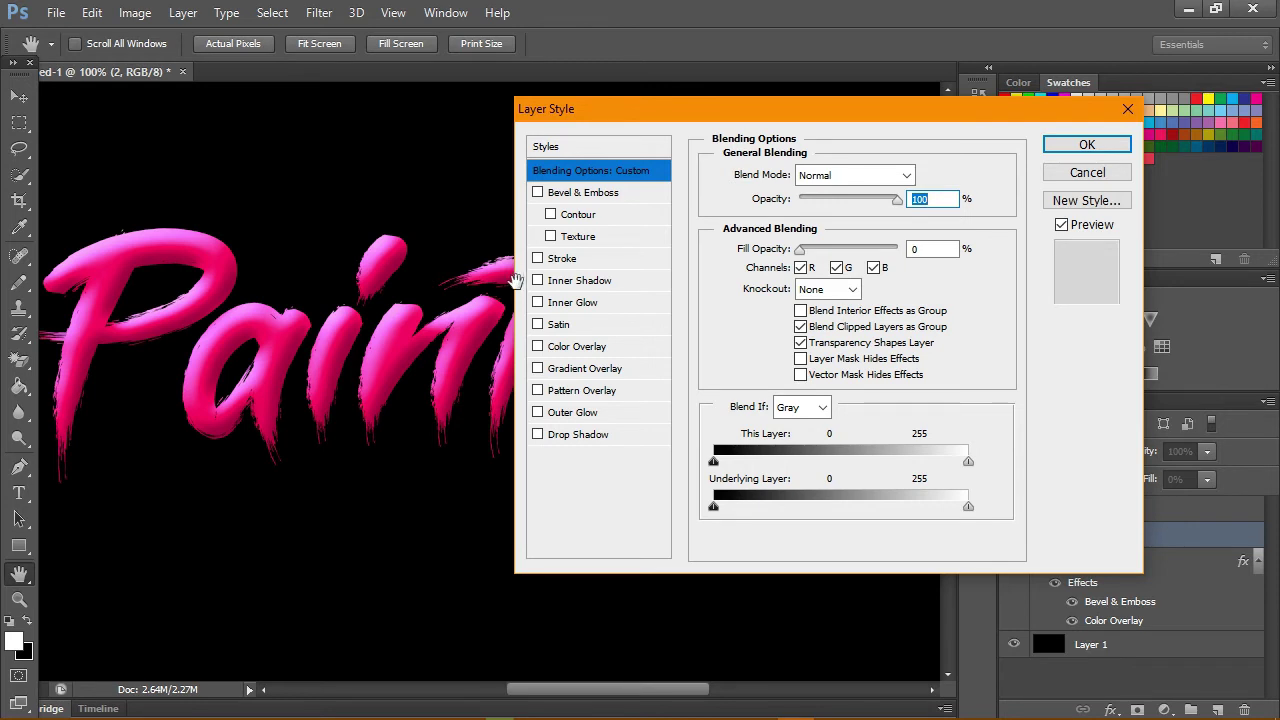
Enable Bevel & Emboss on layer 2, turn off Use Global Light, and set shadow opacity to 0%.
{"action": "left_click", "coordinate": [537, 192]}
{"action": "left_click", "coordinate": [582, 190]}
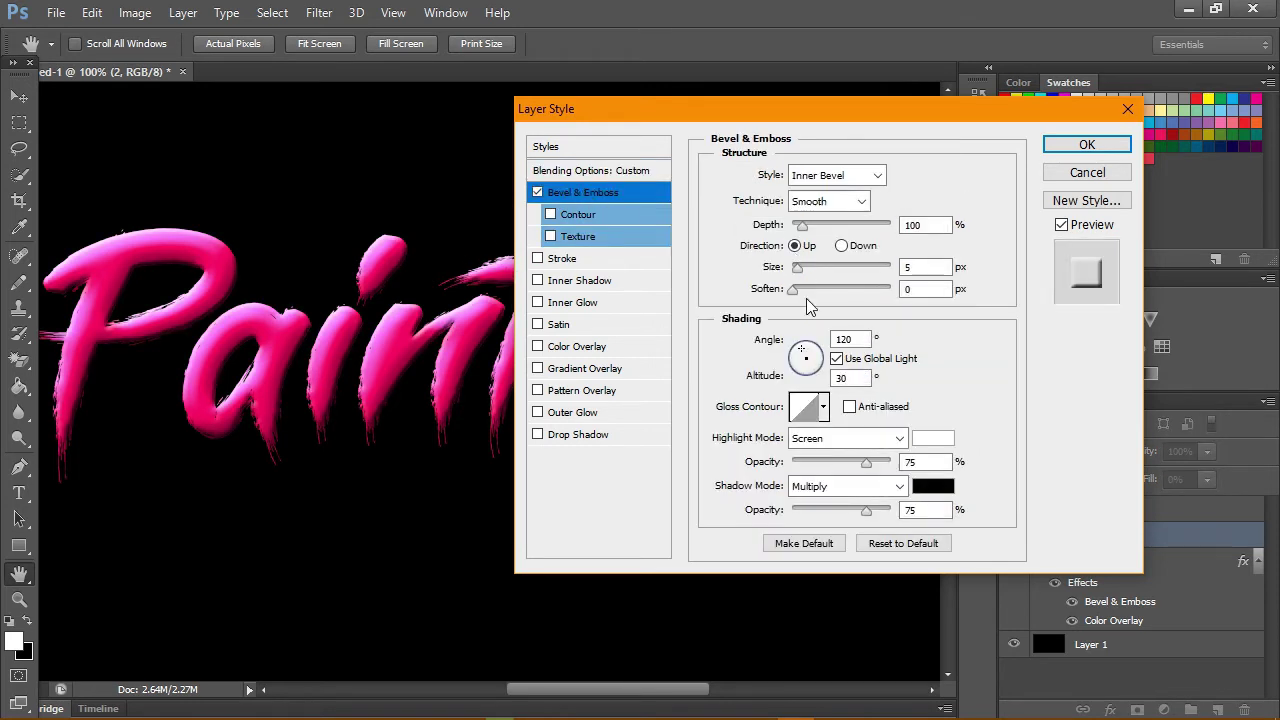
{"action": "left_click", "coordinate": [837, 359]}
{"action": "left_click_drag", "start_coordinate": [867, 511], "coordinate": [790, 511]}
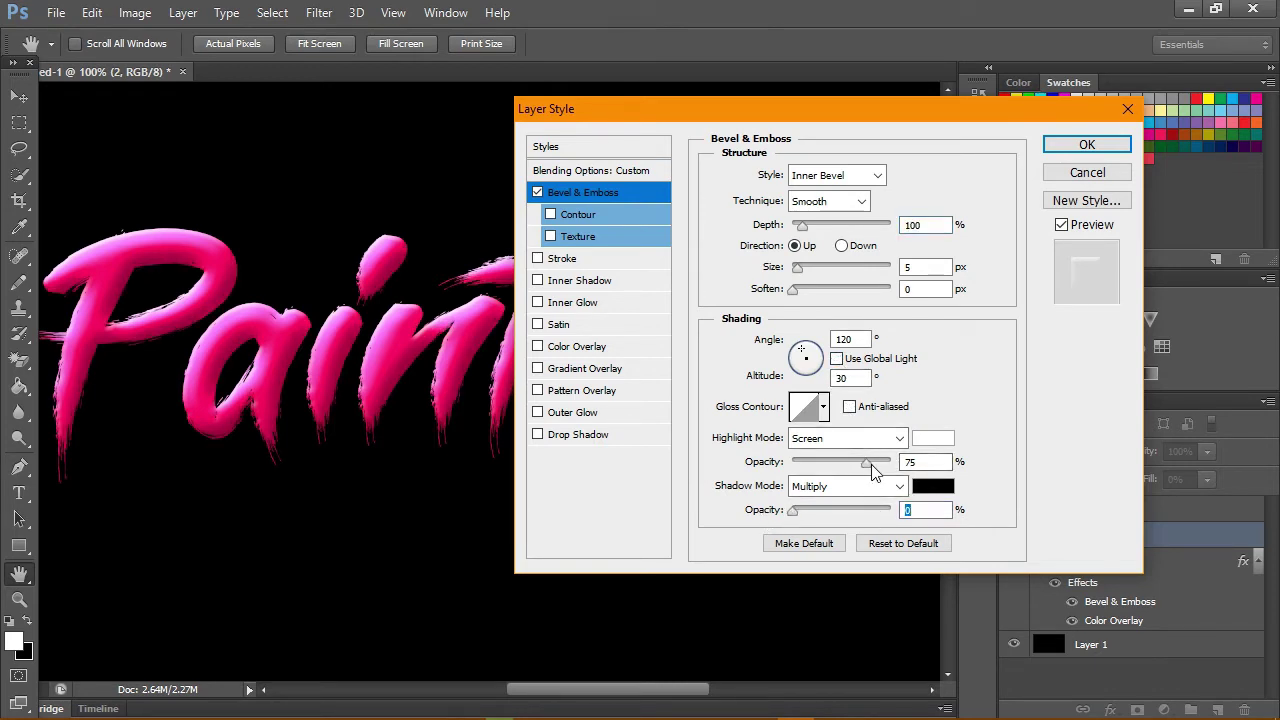
{"action": "left_click", "coordinate": [899, 439]}
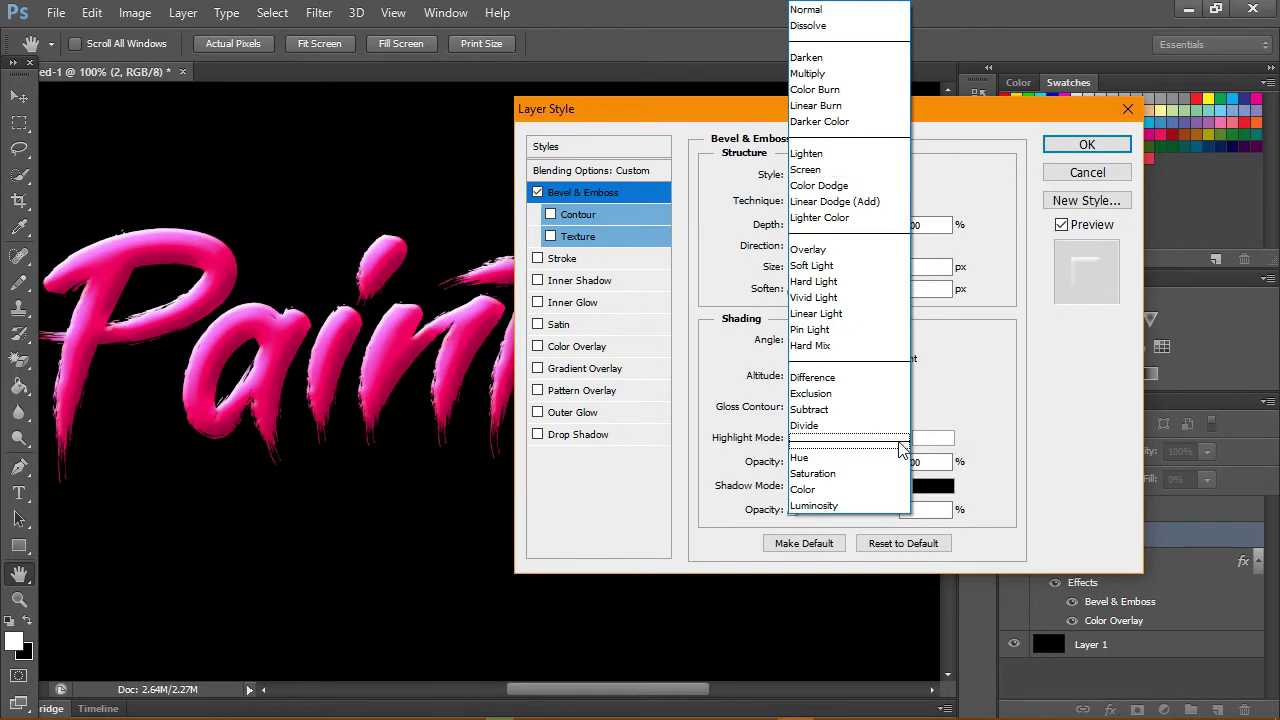
{"action": "left_click", "coordinate": [902, 445]}
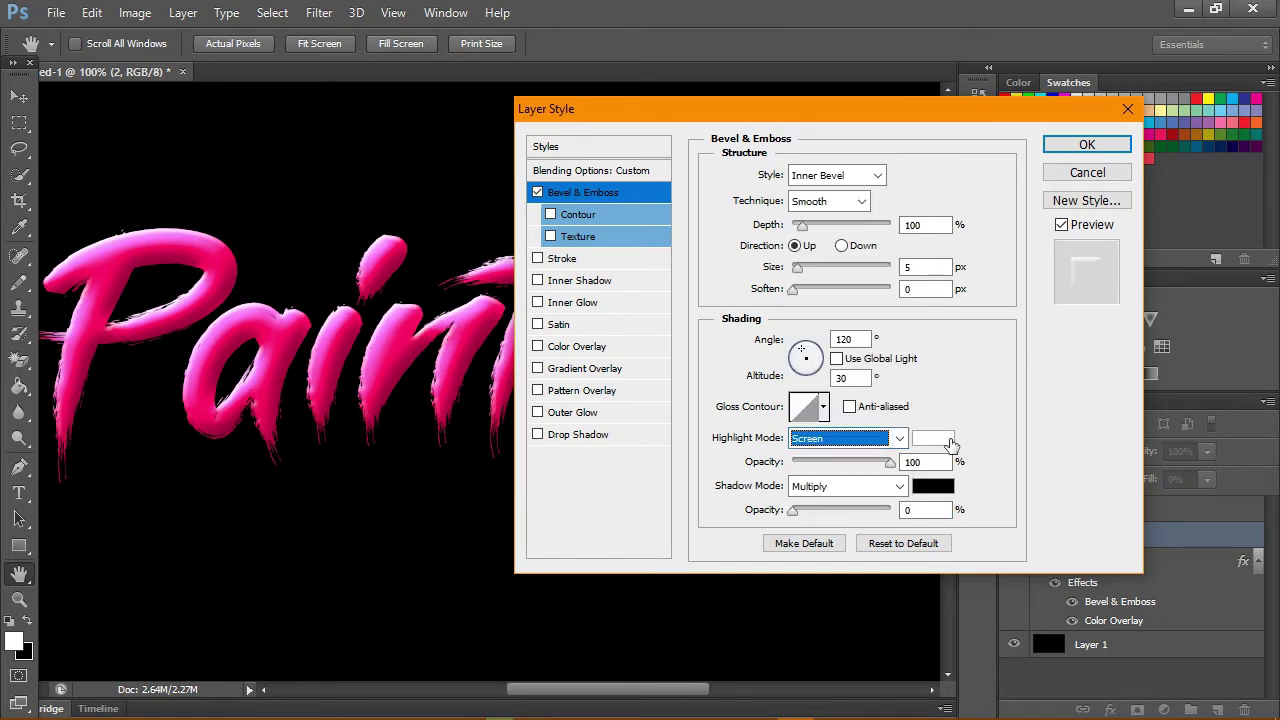
Set the bevel highlight to blue #008aff in Normal mode at 100% opacity.
{"action": "left_click", "coordinate": [948, 440]}
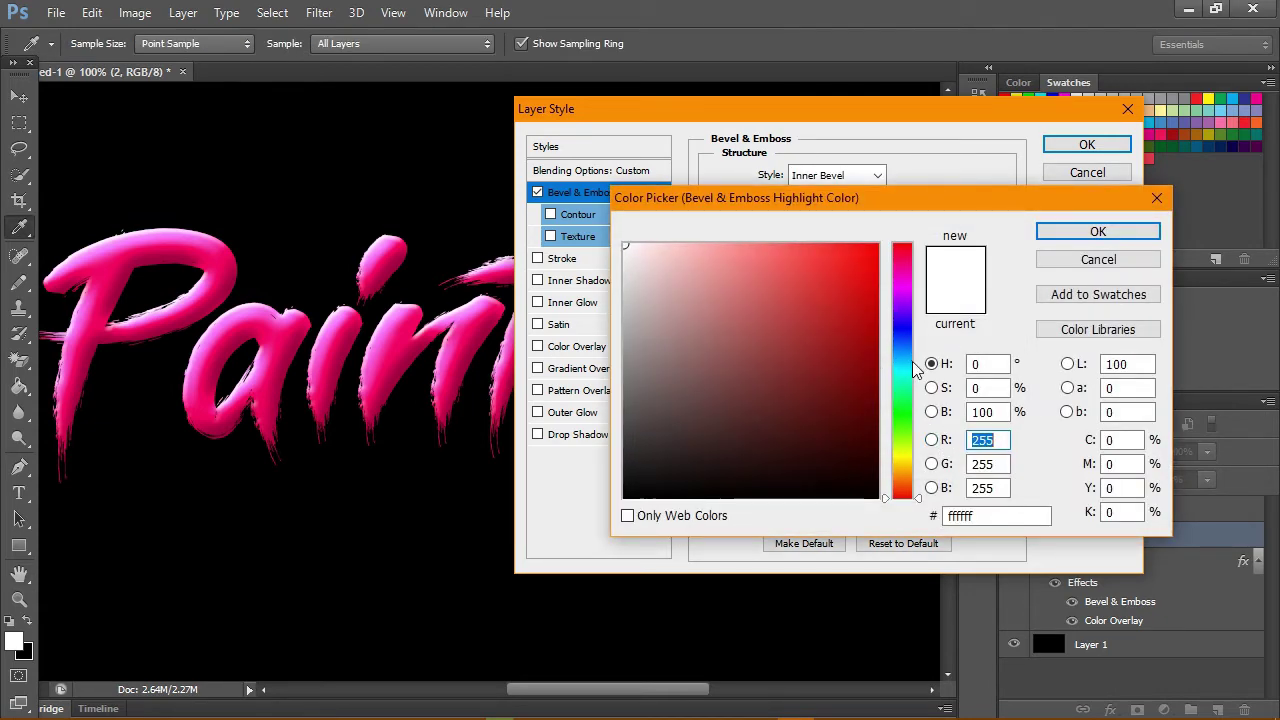
{"action": "left_click", "coordinate": [906, 356]}
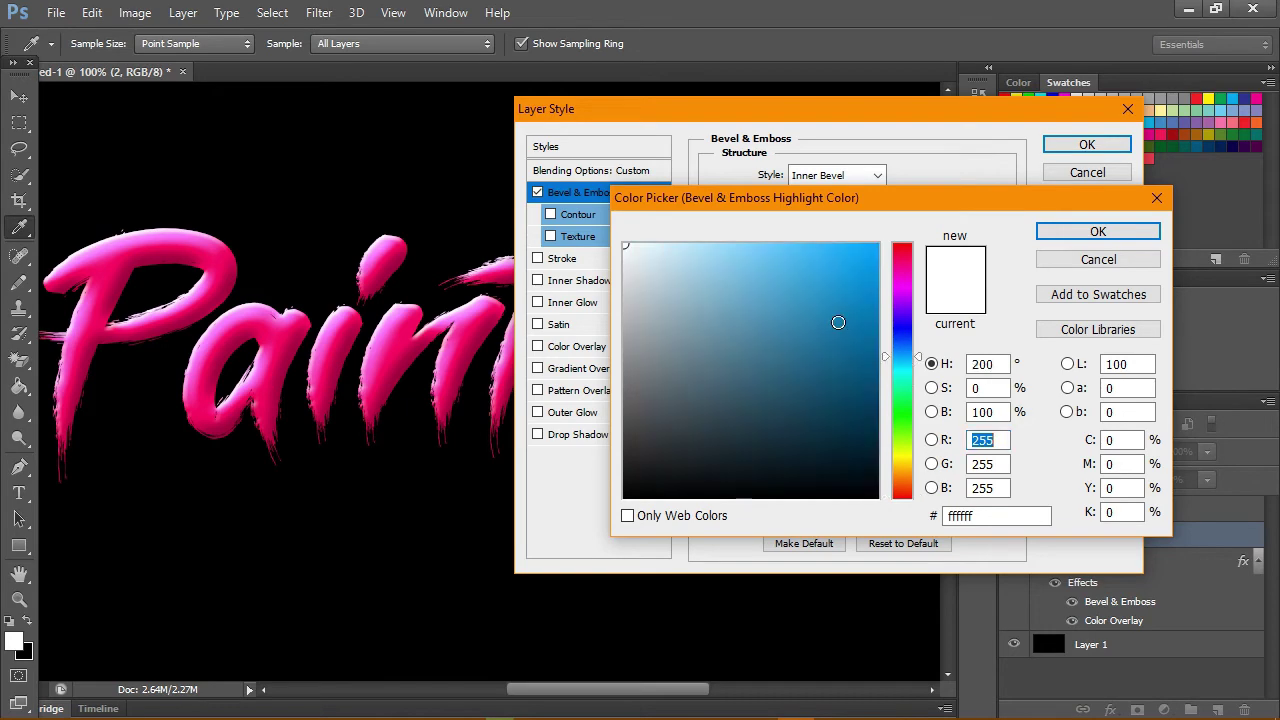
{"action": "left_click", "coordinate": [878, 246]}
{"action": "left_click", "coordinate": [902, 351]}
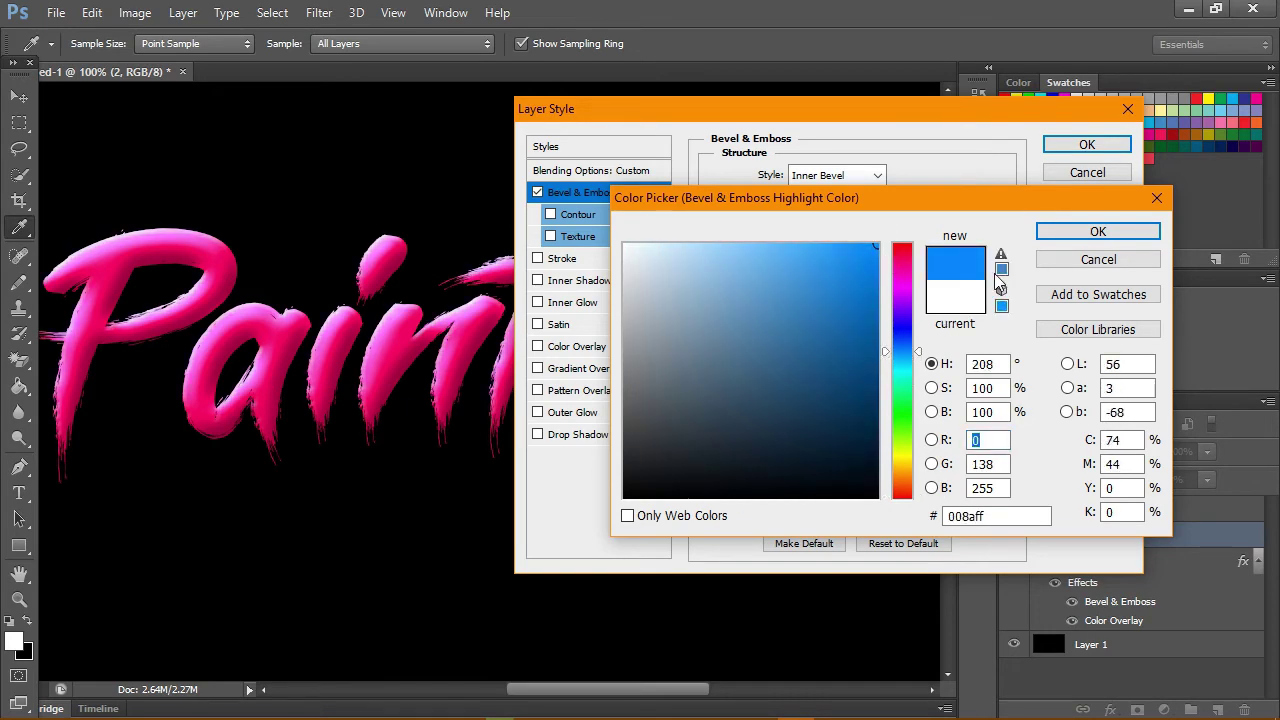
{"action": "left_click", "coordinate": [1068, 233]}
{"action": "left_click", "coordinate": [858, 439]}
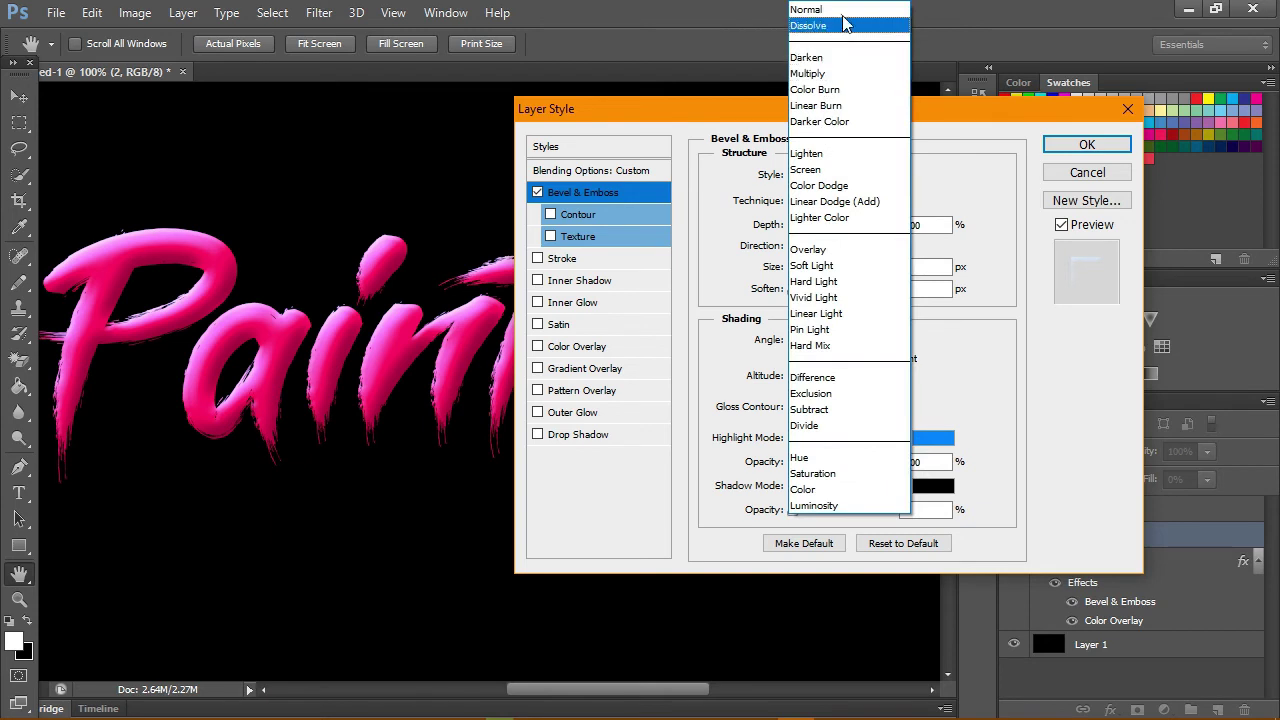
{"action": "left_click", "coordinate": [842, 10]}
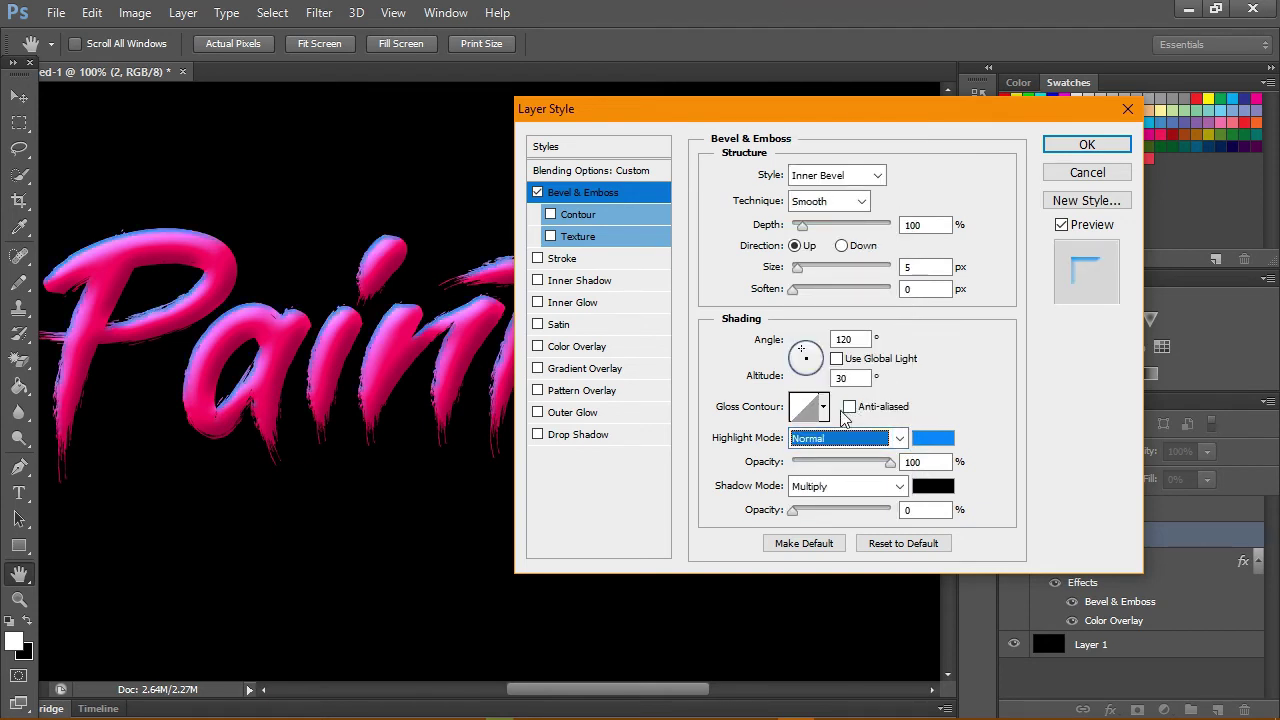
Set the blue bevel to Soften 5 px, Depth 100% and Size 21 px.
{"action": "left_click_drag", "start_coordinate": [797, 290], "coordinate": [824, 290]}
{"action": "left_click_drag", "start_coordinate": [802, 224], "coordinate": [856, 231]}
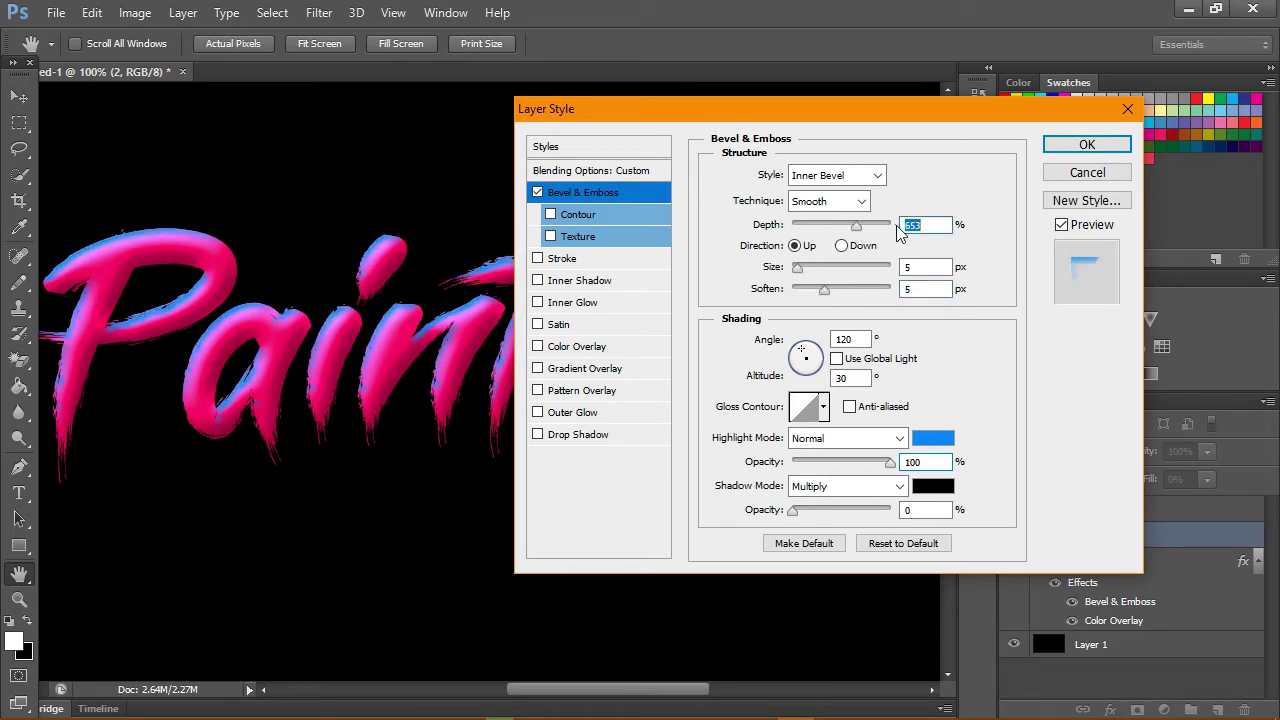
{"action": "type", "text": "100"}
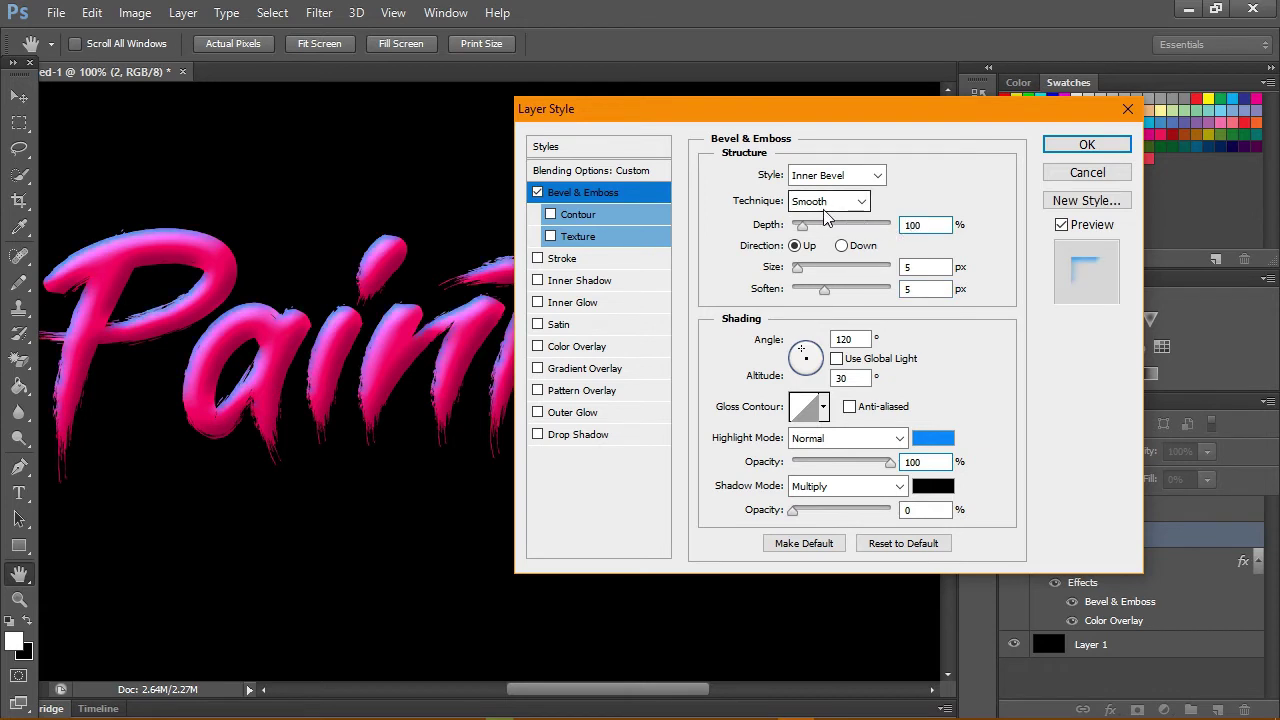
{"action": "mouse_move", "coordinate": [797, 266]}
{"action": "left_mouse_down"}
{"action": "mouse_move", "coordinate": [847, 272]}
{"action": "mouse_move", "coordinate": [810, 275]}
{"action": "left_mouse_up"}
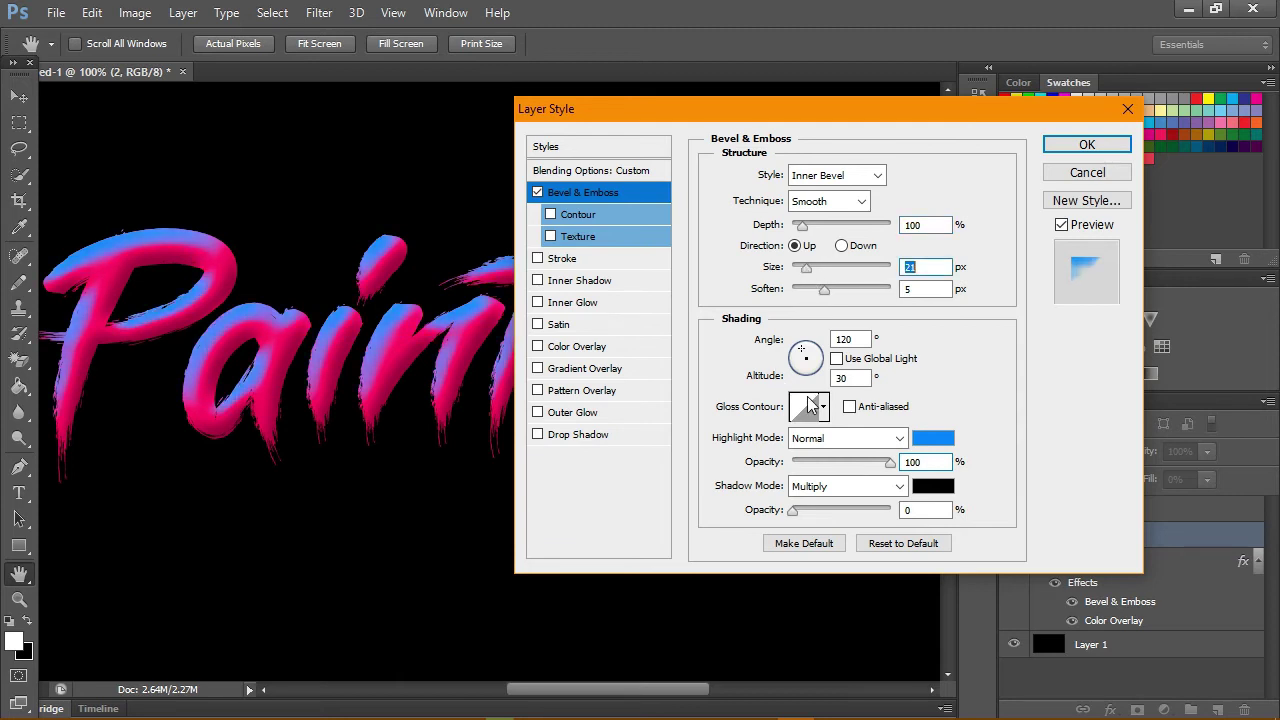
Turn on anti-aliasing and choose a gloss contour preset with strong highlights.
{"action": "left_click", "coordinate": [849, 406]}
{"action": "left_click", "coordinate": [824, 408]}
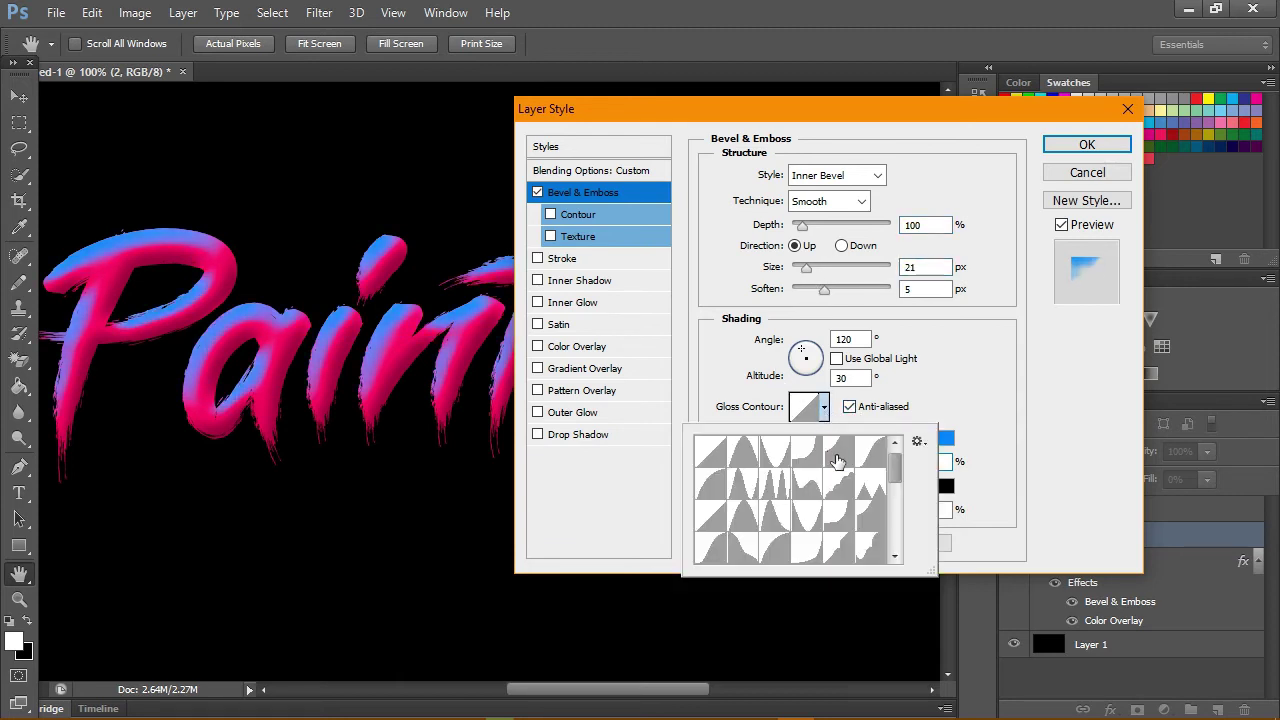
{"action": "left_click", "coordinate": [838, 457]}
{"action": "left_click", "coordinate": [814, 462]}
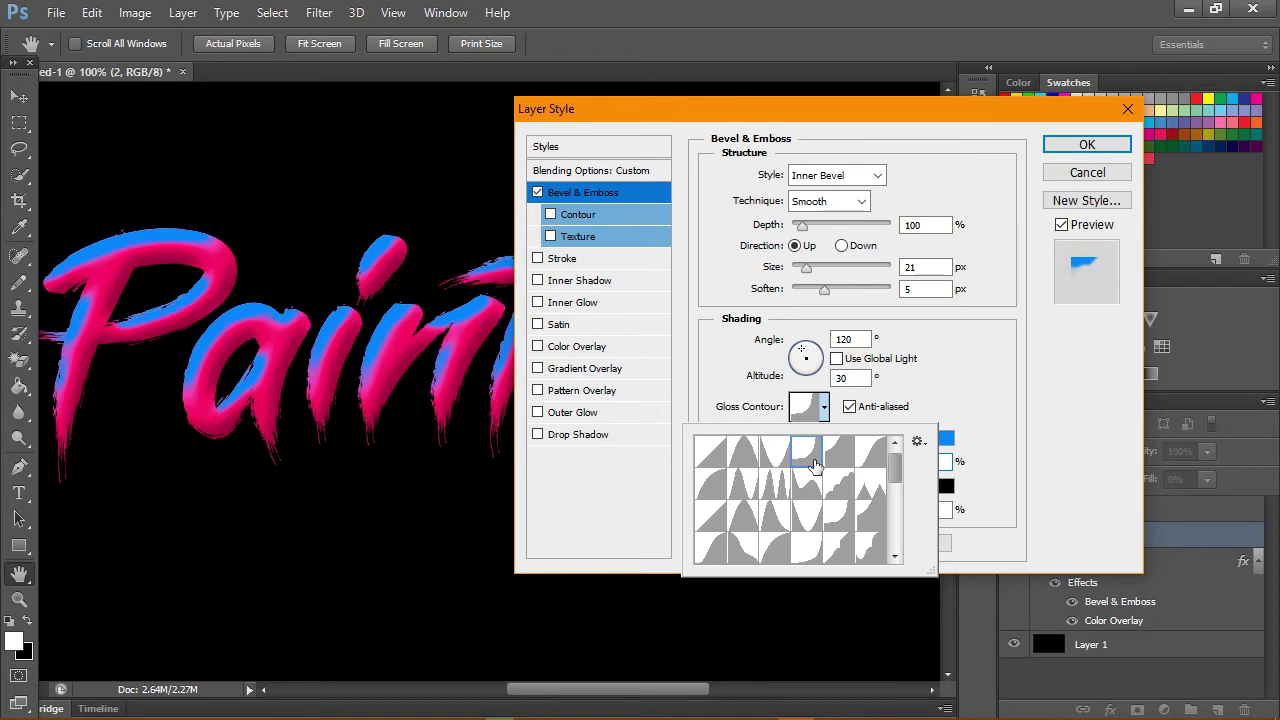
{"action": "left_click", "coordinate": [807, 484]}
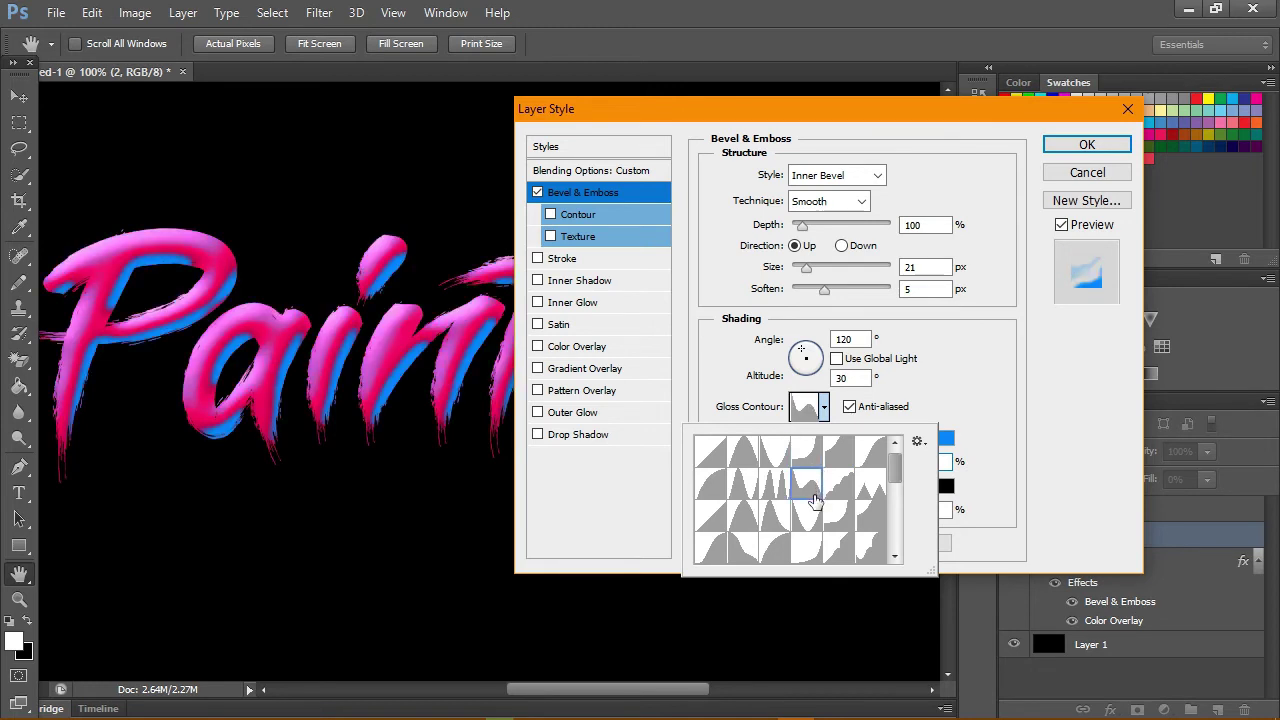
{"action": "left_click", "coordinate": [814, 517]}
{"action": "left_click", "coordinate": [840, 517]}
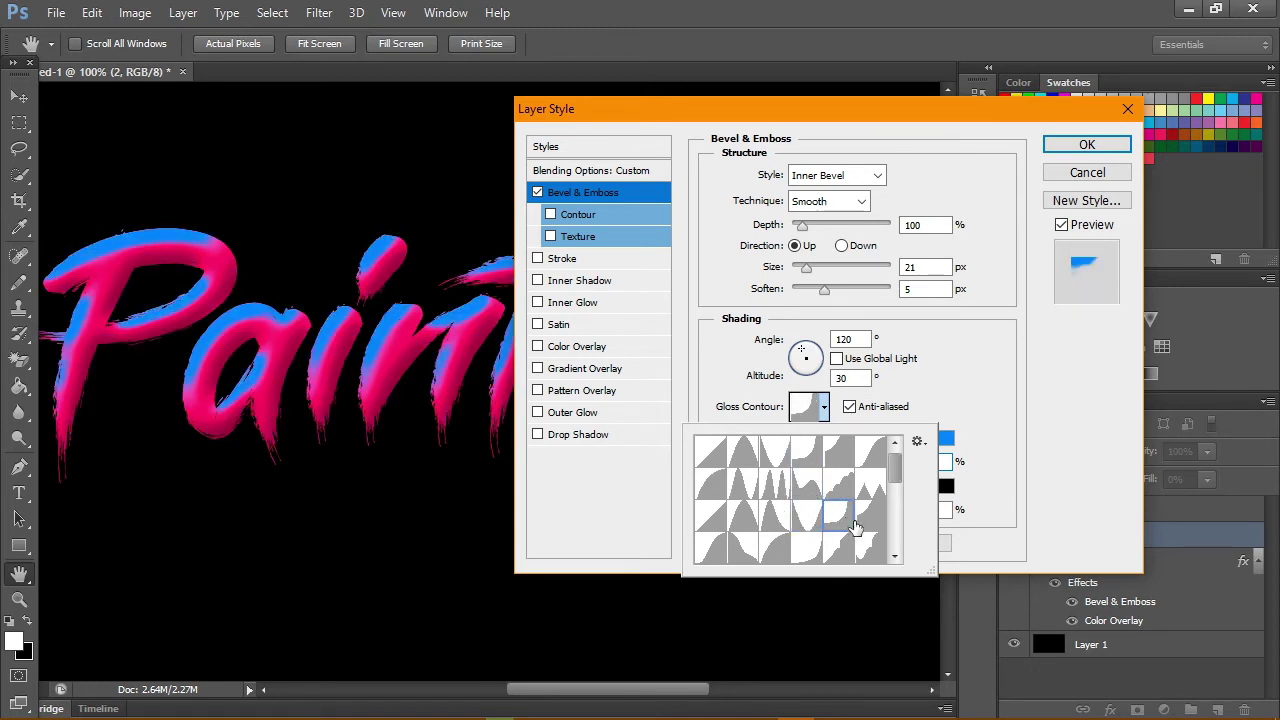
{"action": "left_click", "coordinate": [744, 518]}
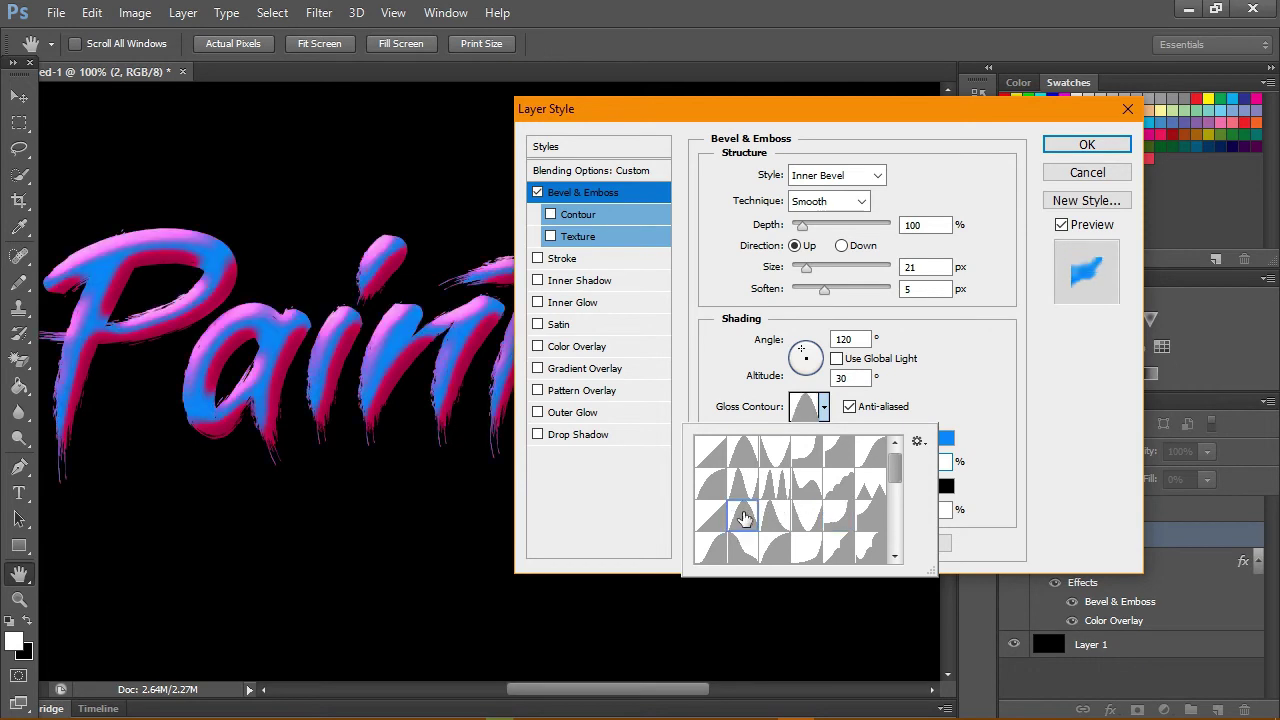
{"action": "left_click", "coordinate": [745, 498]}
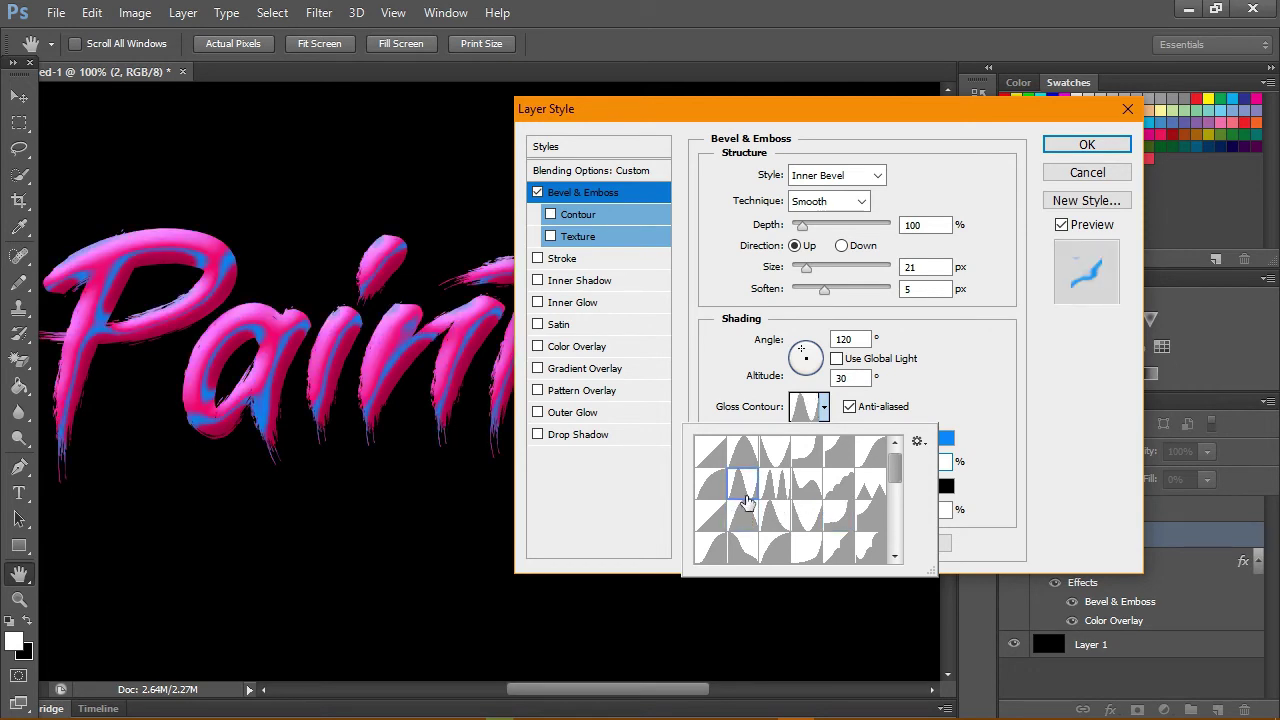
{"action": "left_click", "coordinate": [1010, 379]}
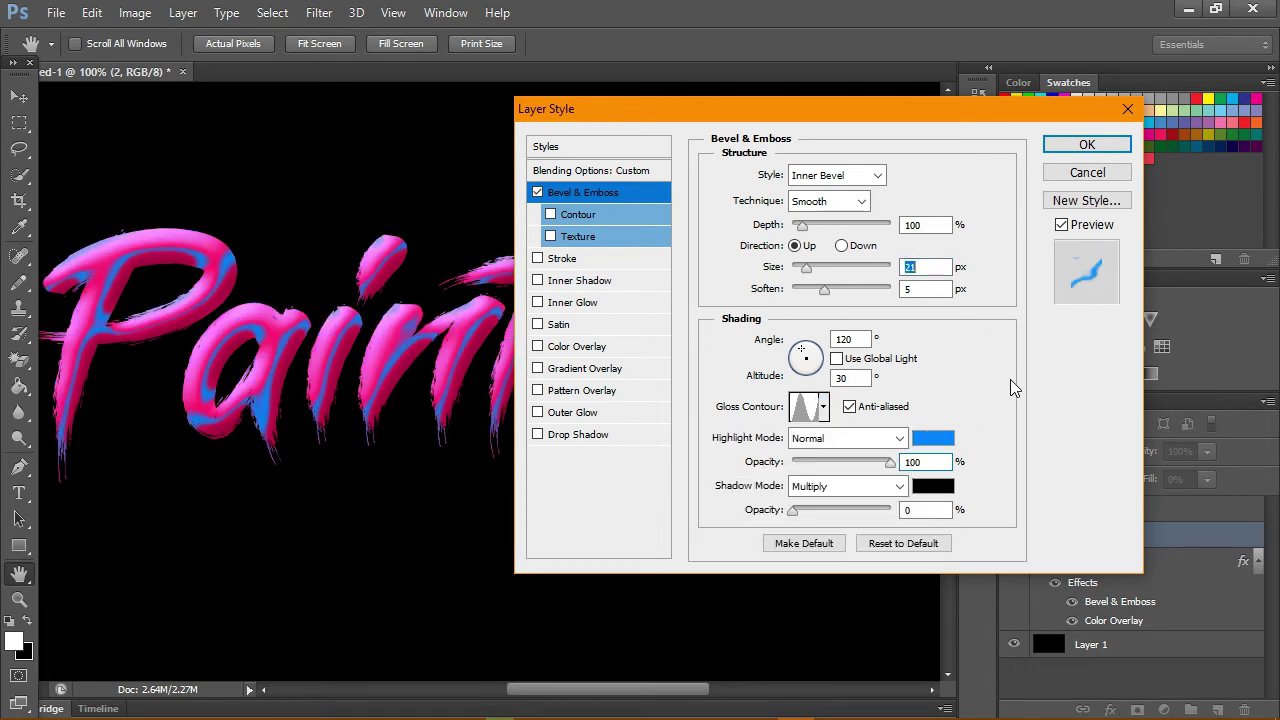
Set bevel soften to 7 and size to 24 px, then settle on the final gloss contour.
{"action": "key", "text": "Tab"}
{"action": "type", "text": "7"}
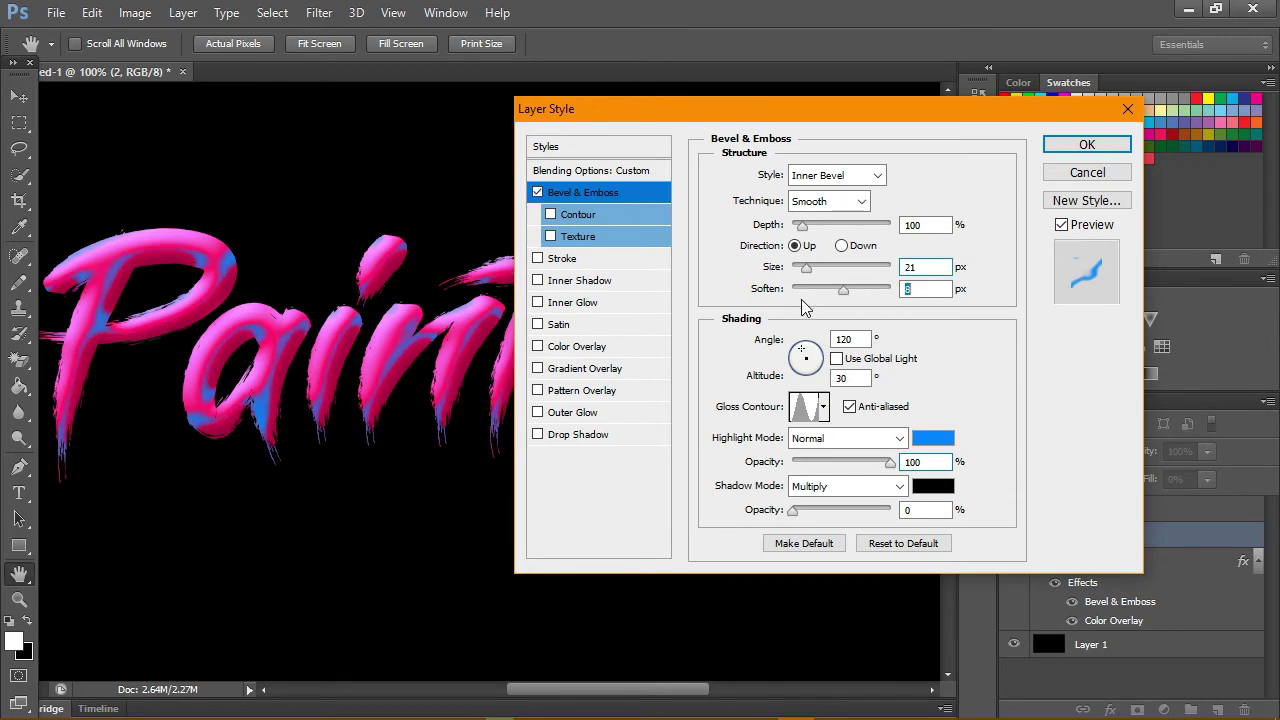
{"action": "mouse_move", "coordinate": [811, 268]}
{"action": "left_mouse_down"}
{"action": "mouse_move", "coordinate": [825, 268]}
{"action": "mouse_move", "coordinate": [807, 270]}
{"action": "left_mouse_up"}
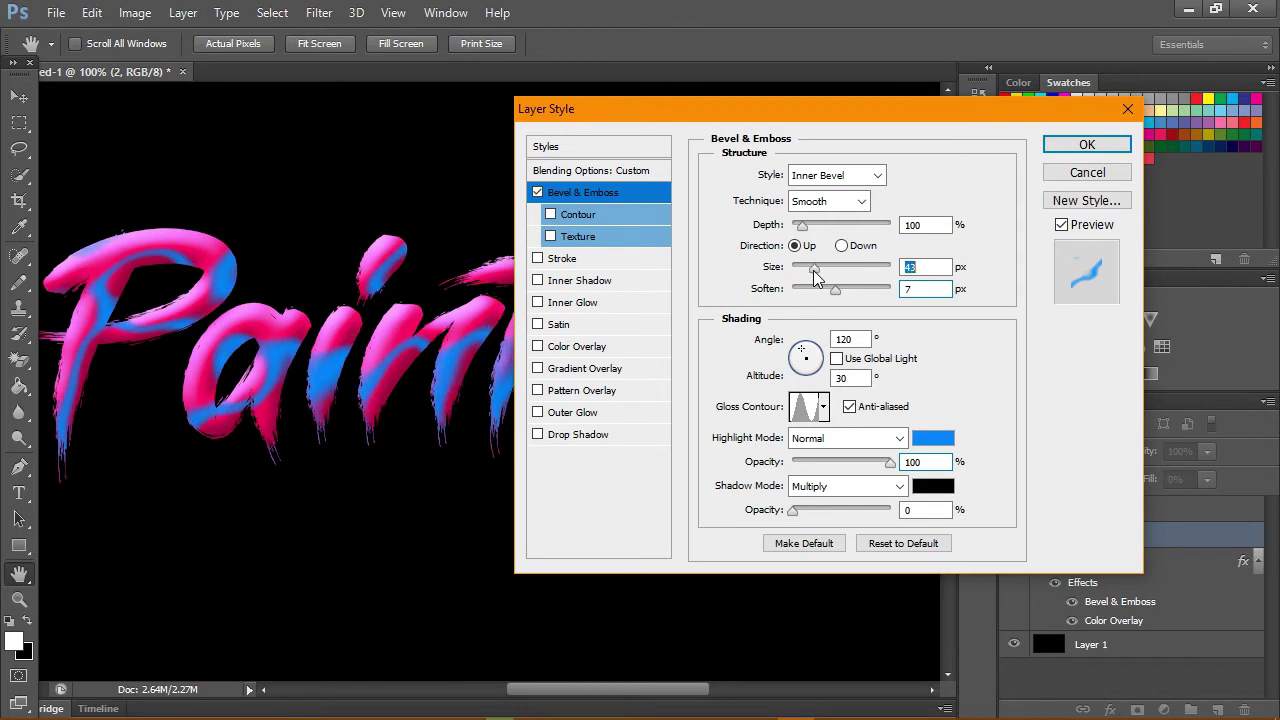
{"action": "left_click", "coordinate": [823, 407]}
{"action": "left_click", "coordinate": [868, 453]}
{"action": "left_click", "coordinate": [852, 451]}
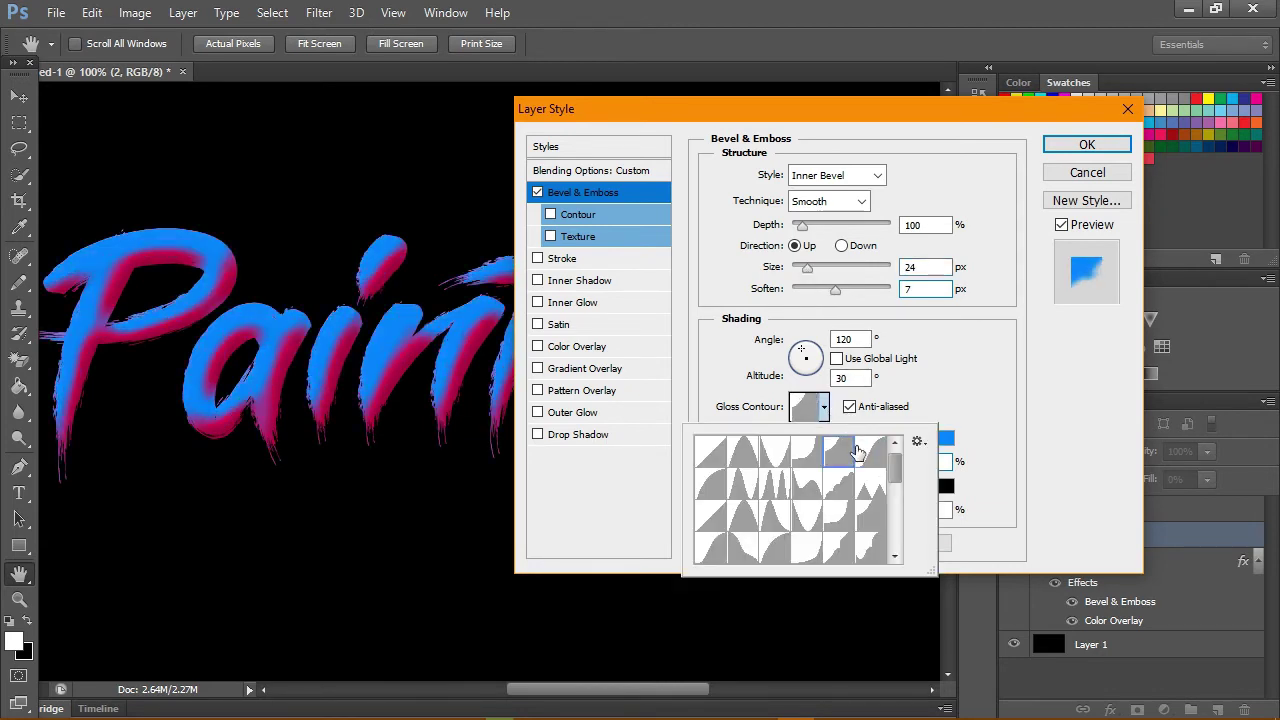
{"action": "left_click", "coordinate": [825, 452]}
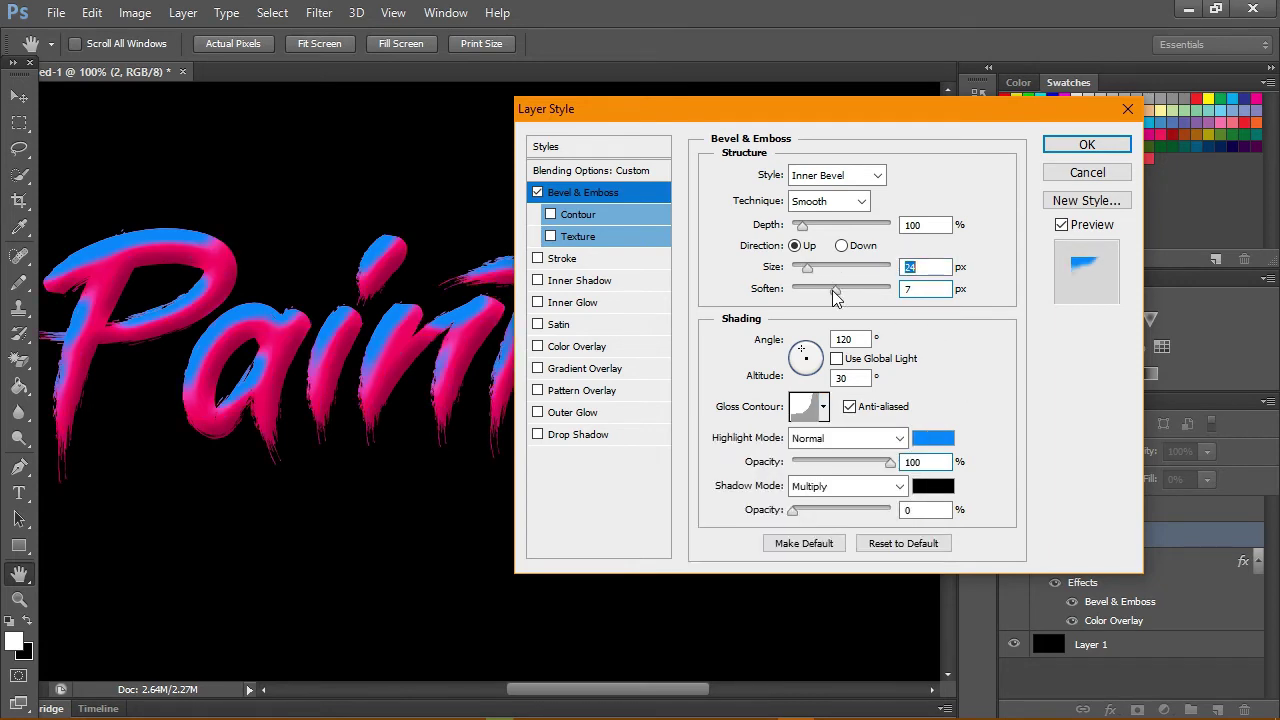
Deepen layer 2's blue bevel to 664% depth, with 16 px size and 10 px soften.
{"action": "mouse_move", "coordinate": [834, 292]}
{"action": "left_mouse_down"}
{"action": "mouse_move", "coordinate": [895, 297]}
{"action": "mouse_move", "coordinate": [816, 299]}
{"action": "mouse_move", "coordinate": [832, 268]}
{"action": "mouse_move", "coordinate": [805, 272]}
{"action": "mouse_move", "coordinate": [836, 288]}
{"action": "left_mouse_up"}
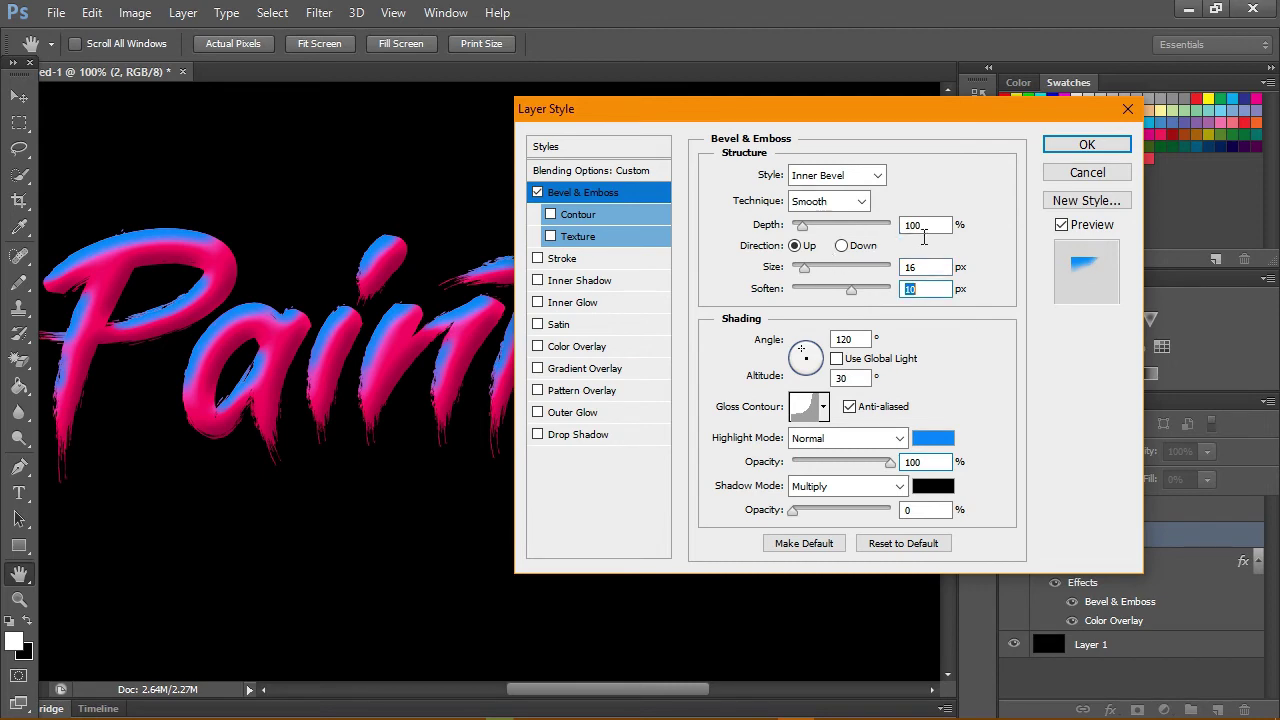
{"action": "left_click_drag", "start_coordinate": [812, 229], "coordinate": [861, 230]}
{"action": "mouse_move", "coordinate": [842, 118]}
{"action": "left_mouse_down"}
{"action": "mouse_move", "coordinate": [1020, 297]}
{"action": "mouse_move", "coordinate": [1014, 557]}
{"action": "mouse_move", "coordinate": [815, 78]}
{"action": "left_mouse_up"}
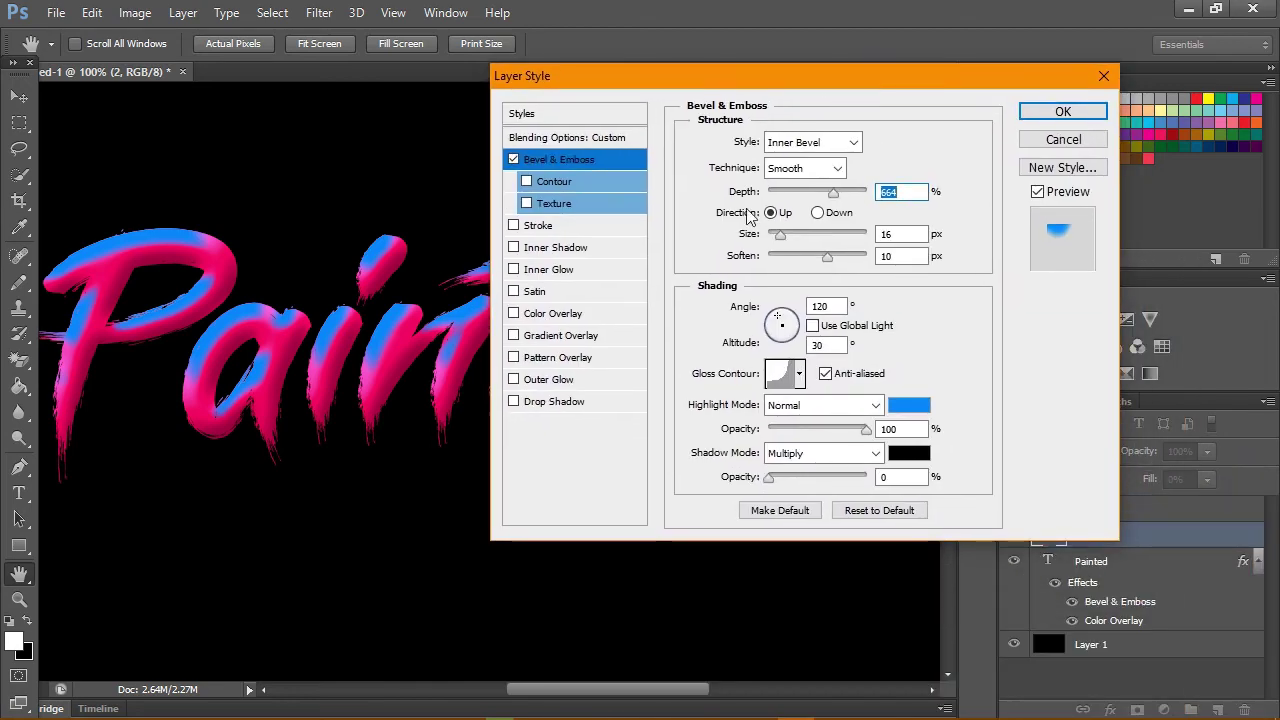
{"action": "left_click", "coordinate": [895, 234]}
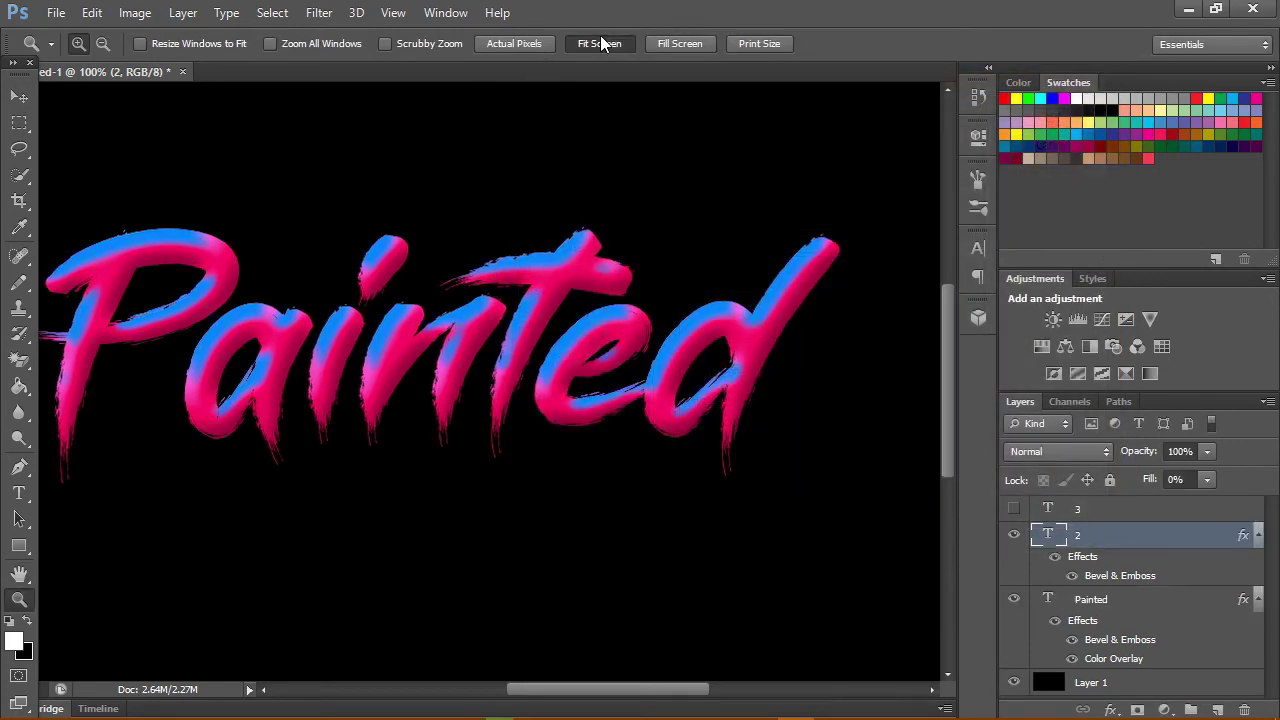
Turn on text layer 3's visibility and drop its Fill to 0% in the Layers panel.
{"action": "left_click", "coordinate": [597, 43]}
{"action": "left_click", "coordinate": [545, 43]}
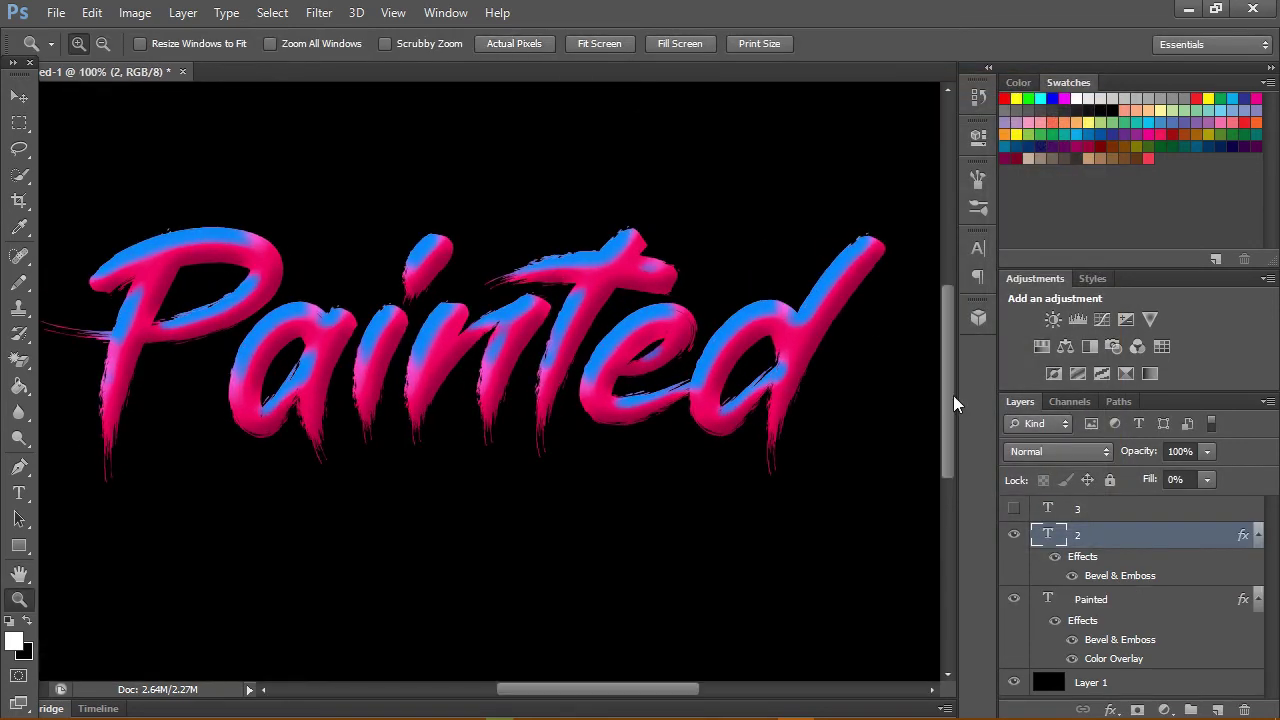
{"action": "left_click", "coordinate": [1090, 509]}
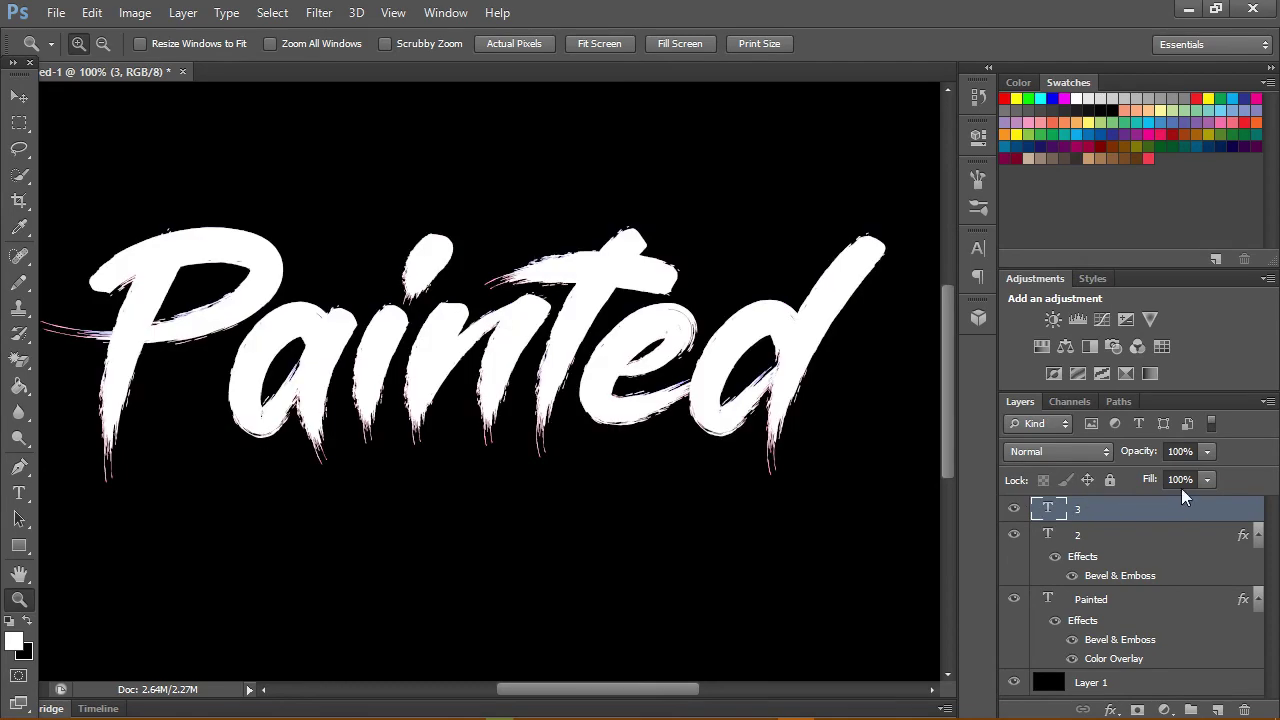
{"action": "left_click", "coordinate": [1207, 479]}
{"action": "left_click", "coordinate": [1246, 520]}
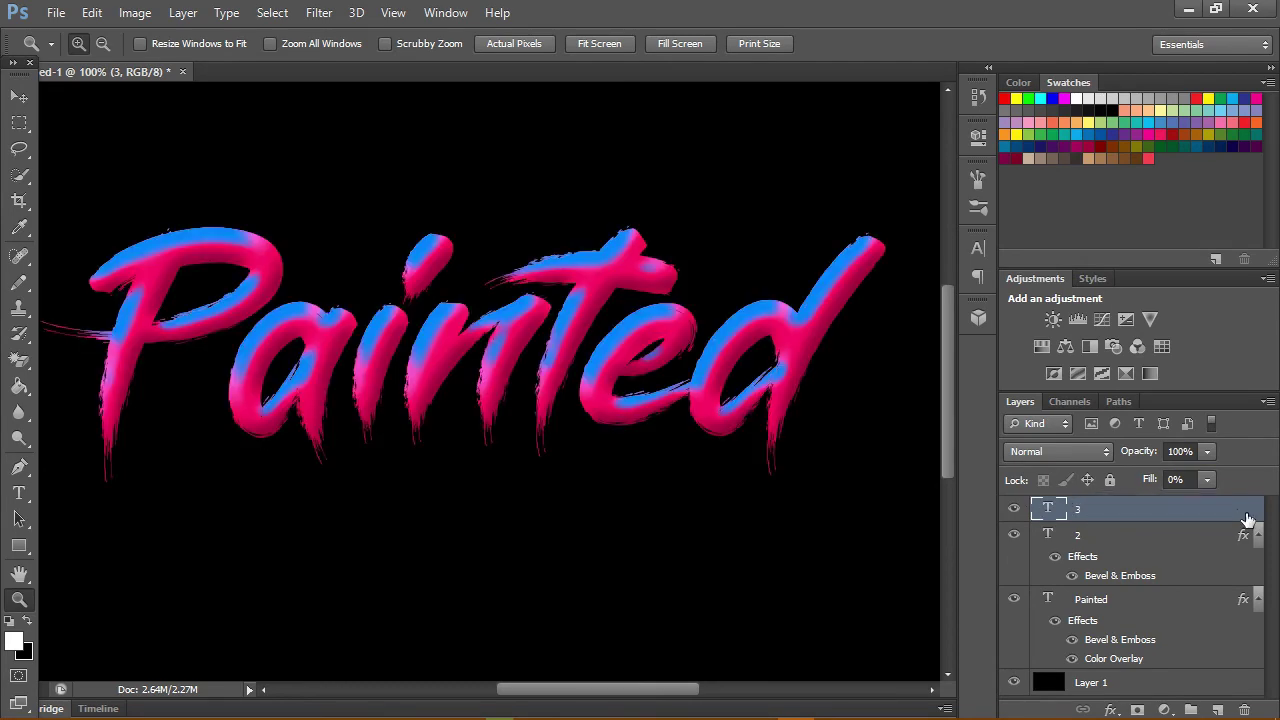
{"action": "left_click", "coordinate": [183, 12]}
{"action": "mouse_move", "coordinate": [209, 120]}
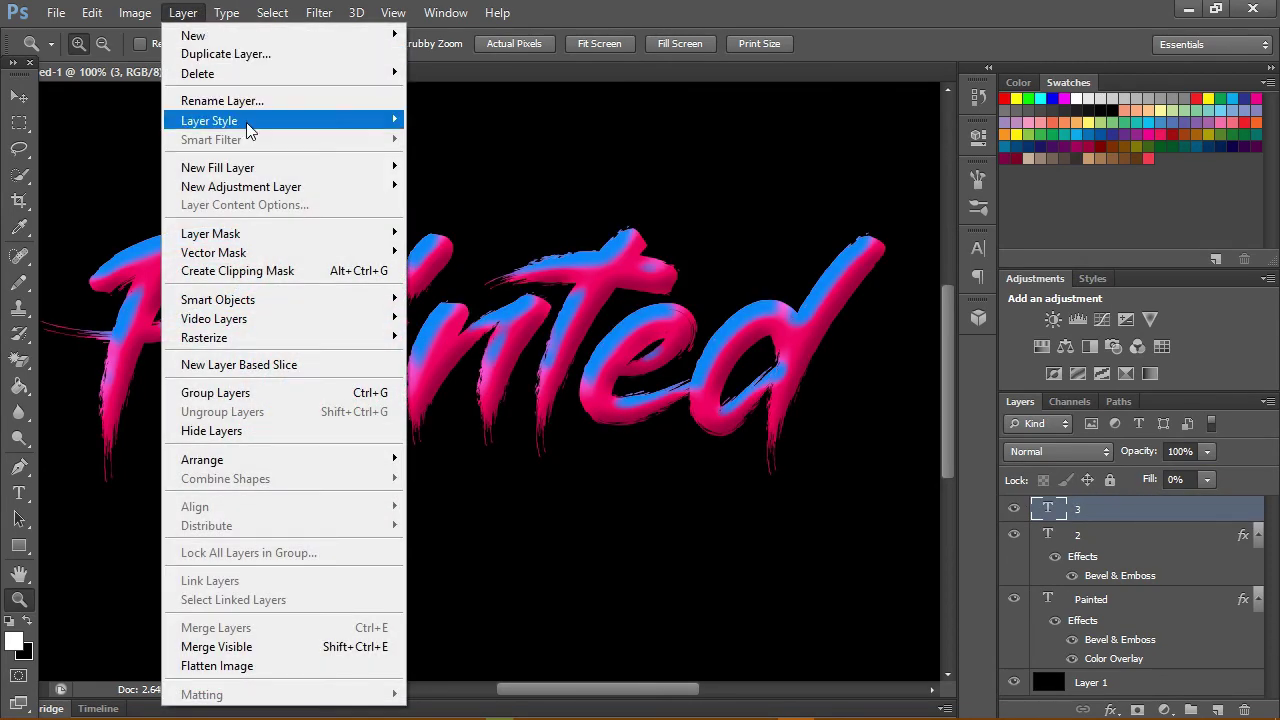
Enable Bevel & Emboss on layer 3 with shadow opacity 0% and highlight opacity 100%.
{"action": "left_click", "coordinate": [432, 120]}
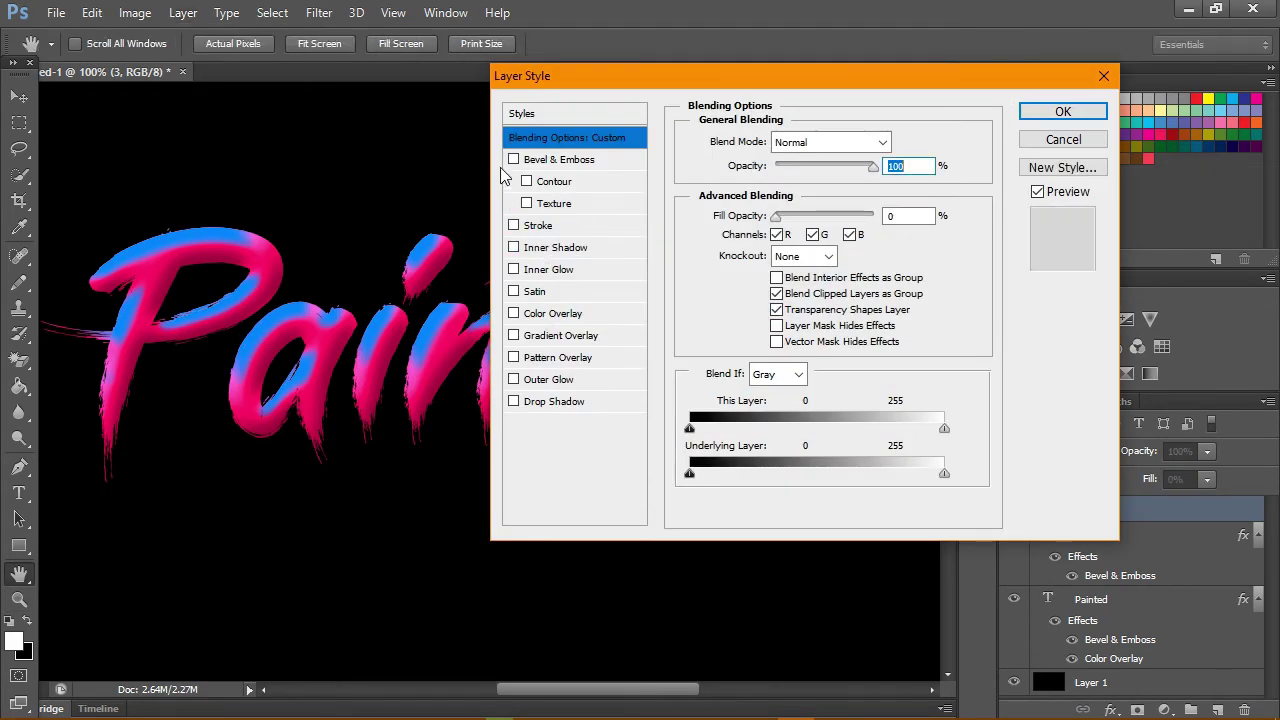
{"action": "left_click", "coordinate": [513, 159]}
{"action": "left_click", "coordinate": [550, 163]}
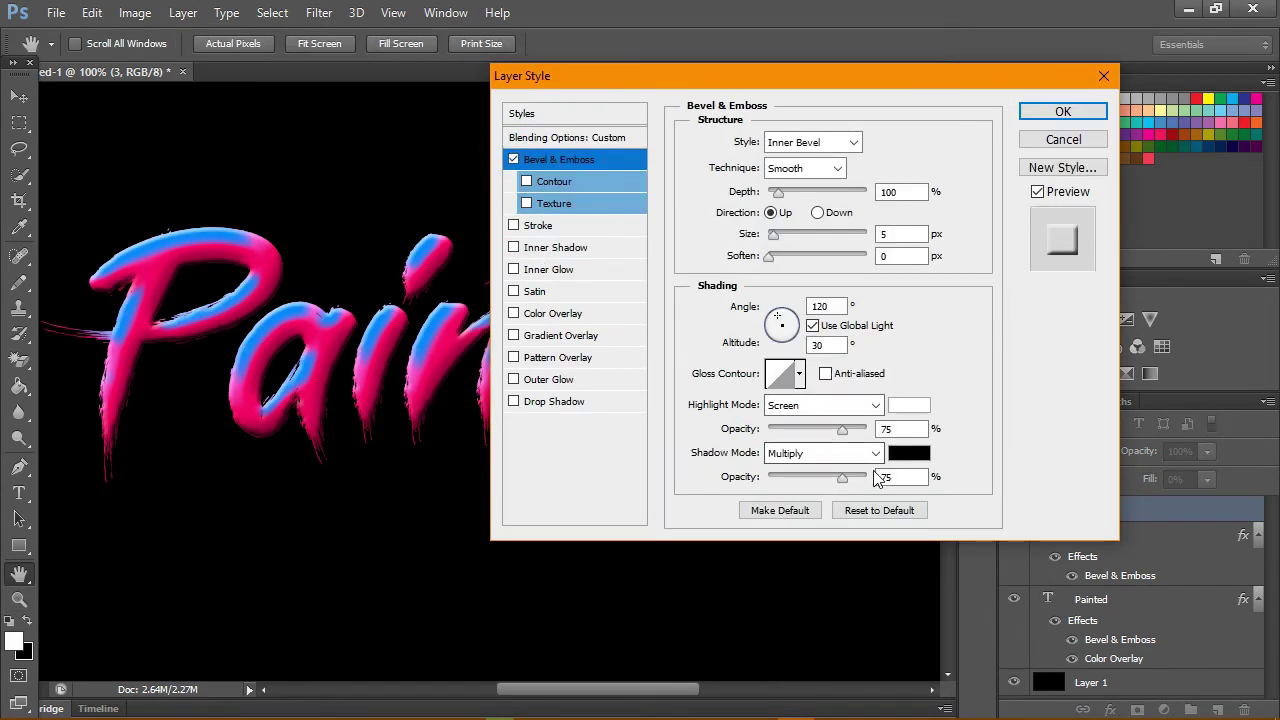
{"action": "left_click_drag", "start_coordinate": [842, 477], "coordinate": [768, 477]}
{"action": "left_click_drag", "start_coordinate": [842, 428], "coordinate": [866, 428]}
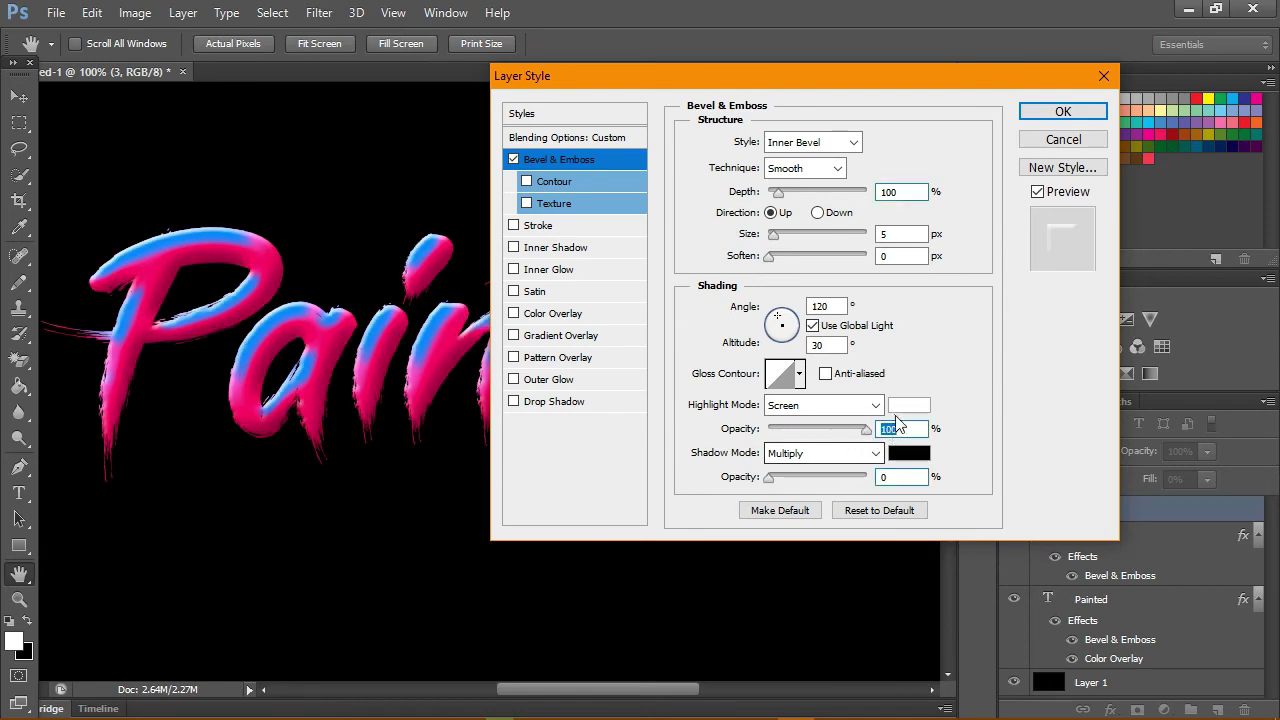
Make the bevel highlight orange in Normal mode with an anti-aliased gloss contour.
{"action": "left_click", "coordinate": [908, 405]}
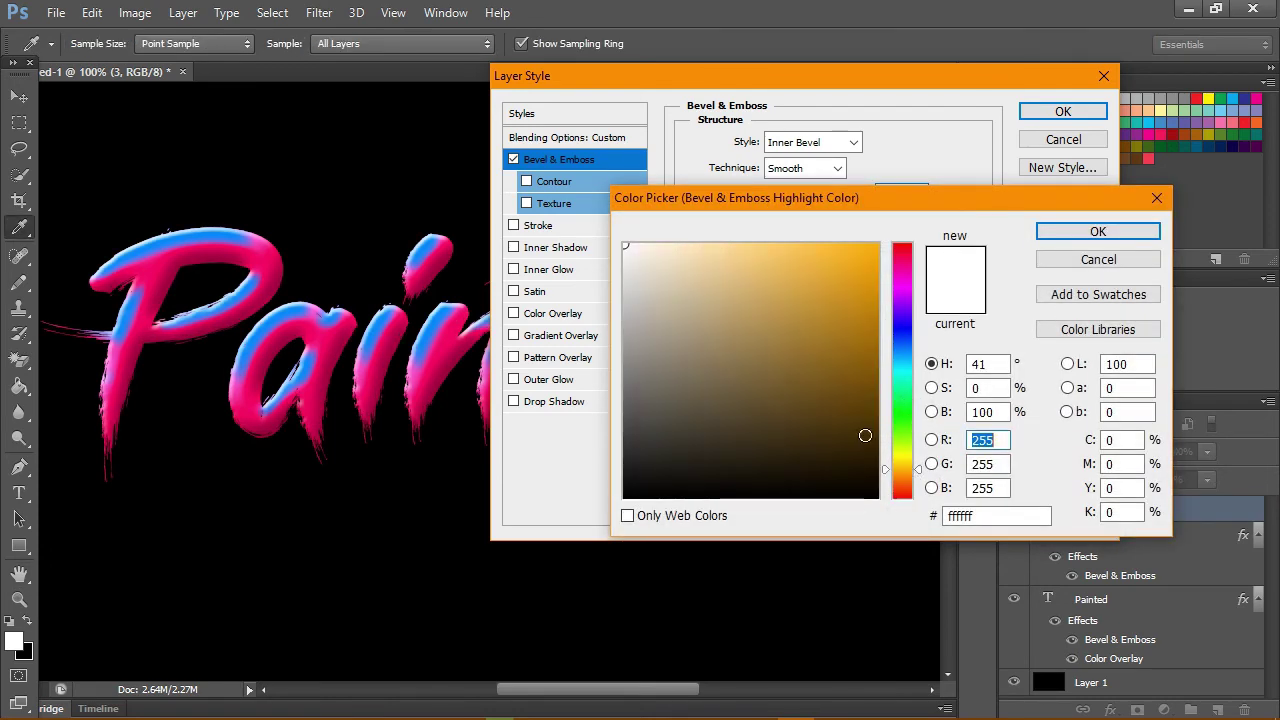
{"action": "left_click", "coordinate": [879, 243]}
{"action": "left_click", "coordinate": [1098, 231]}
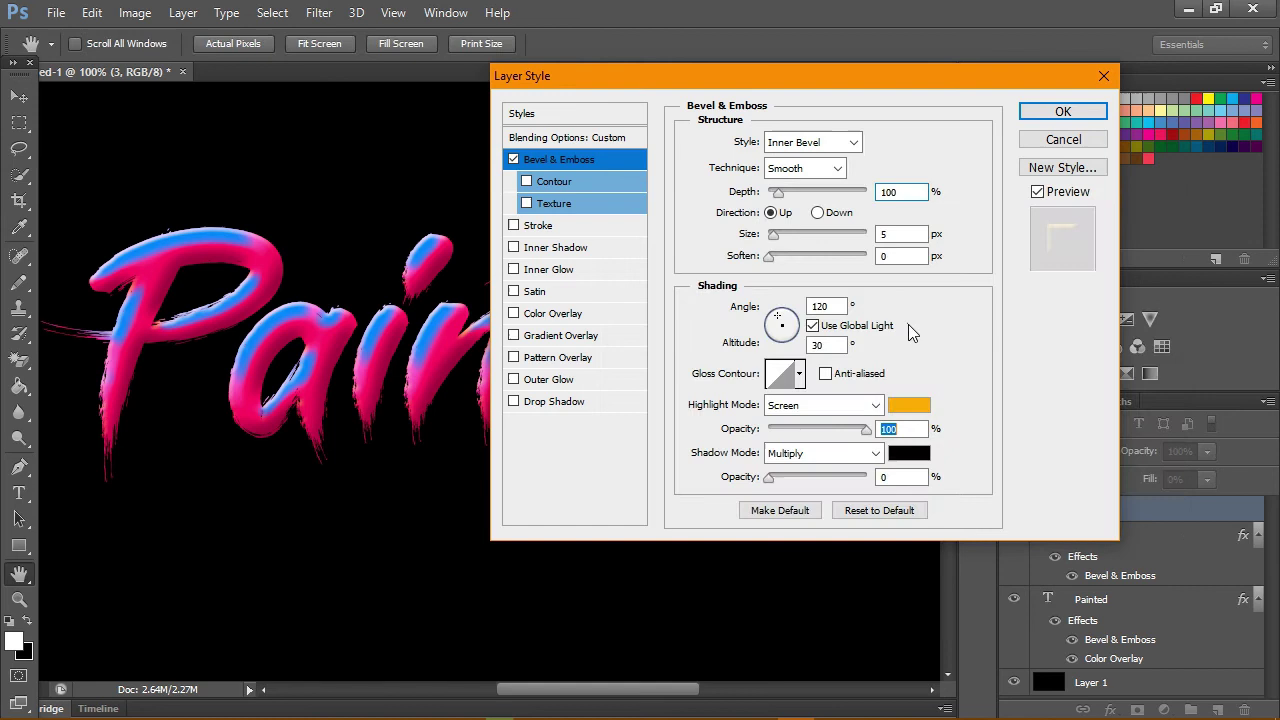
{"action": "left_click", "coordinate": [824, 373]}
{"action": "left_click", "coordinate": [870, 405]}
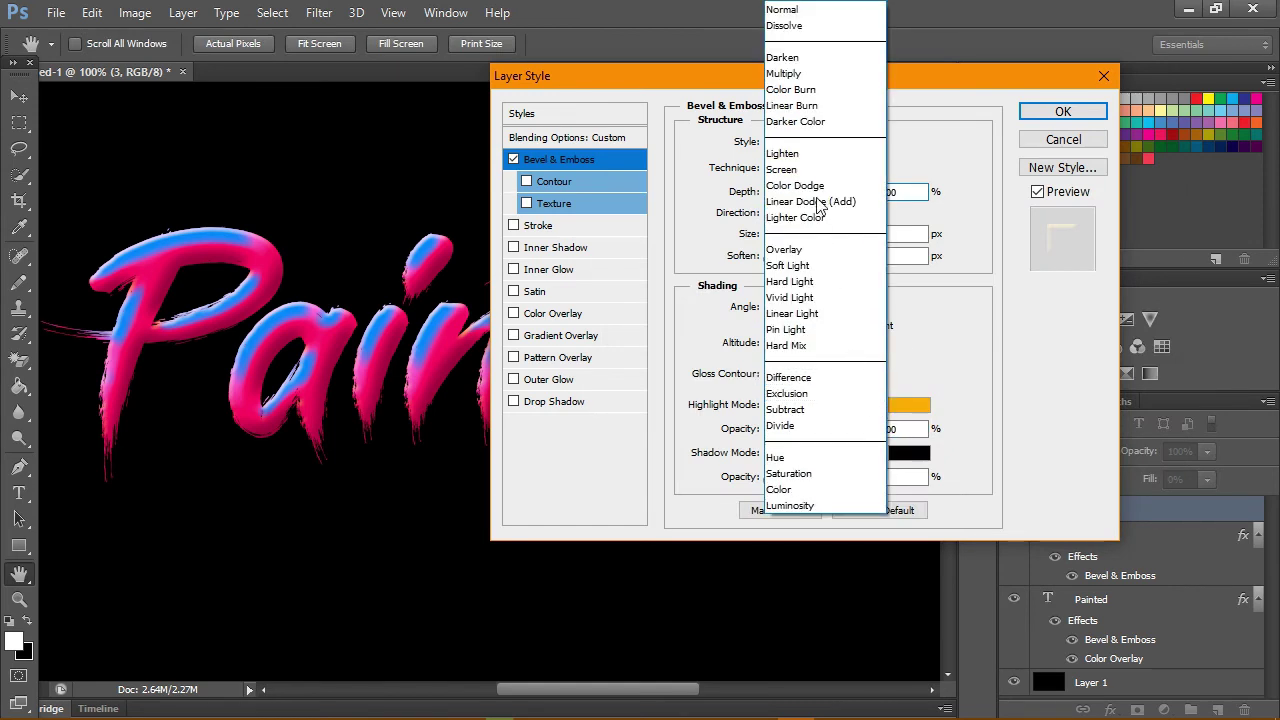
{"action": "left_click", "coordinate": [822, 10]}
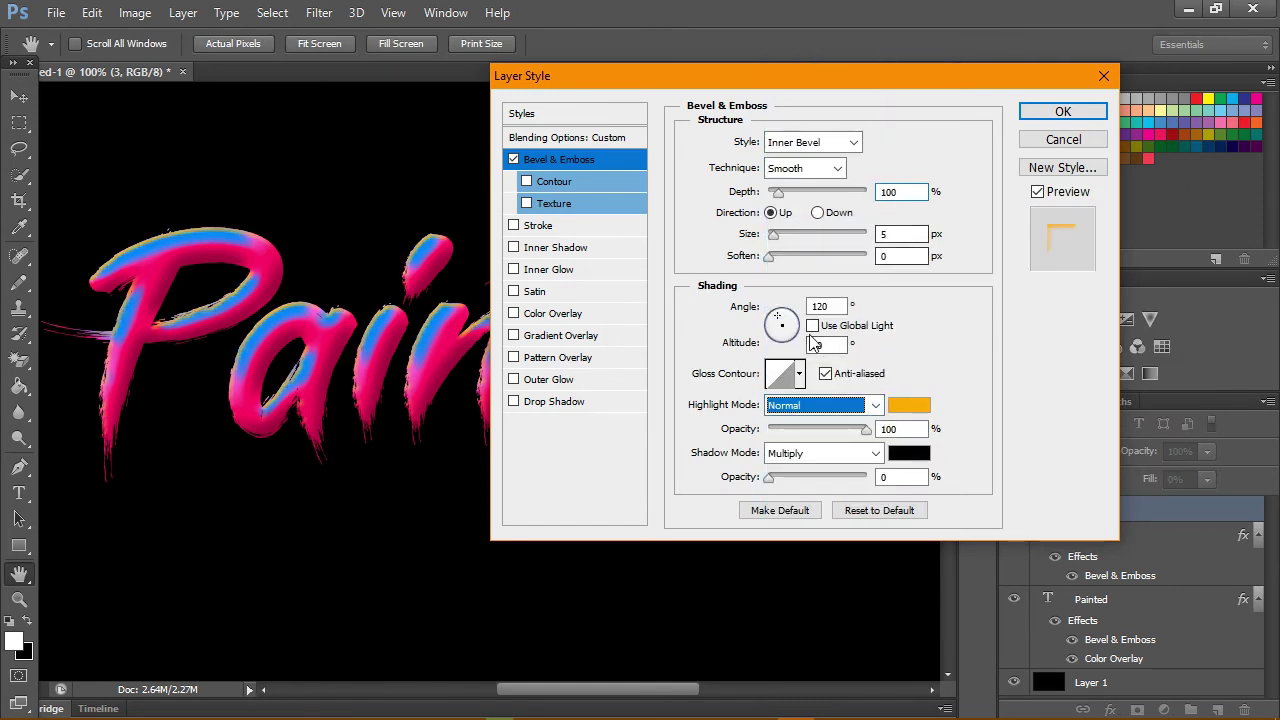
Choose a different gloss contour shape for layer 3's bevel.
{"action": "left_click", "coordinate": [799, 374]}
{"action": "left_click", "coordinate": [818, 487]}
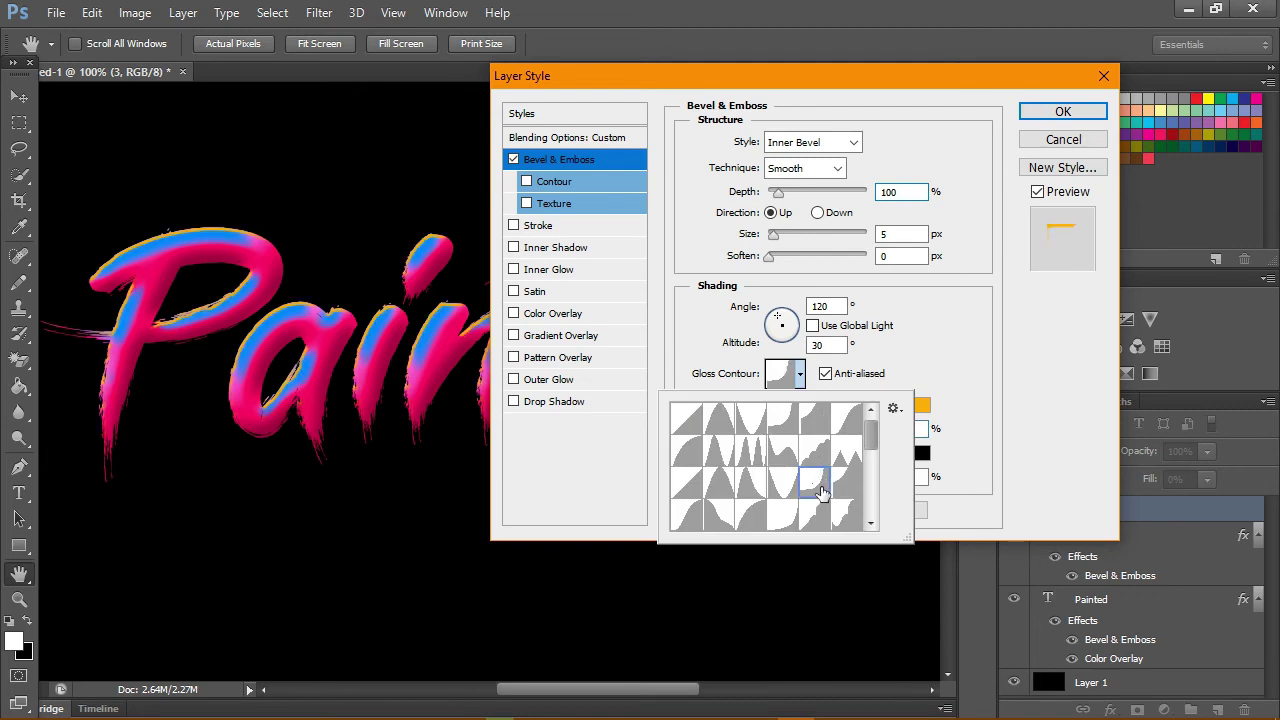
{"action": "left_click", "coordinate": [788, 491]}
{"action": "left_click", "coordinate": [986, 340]}
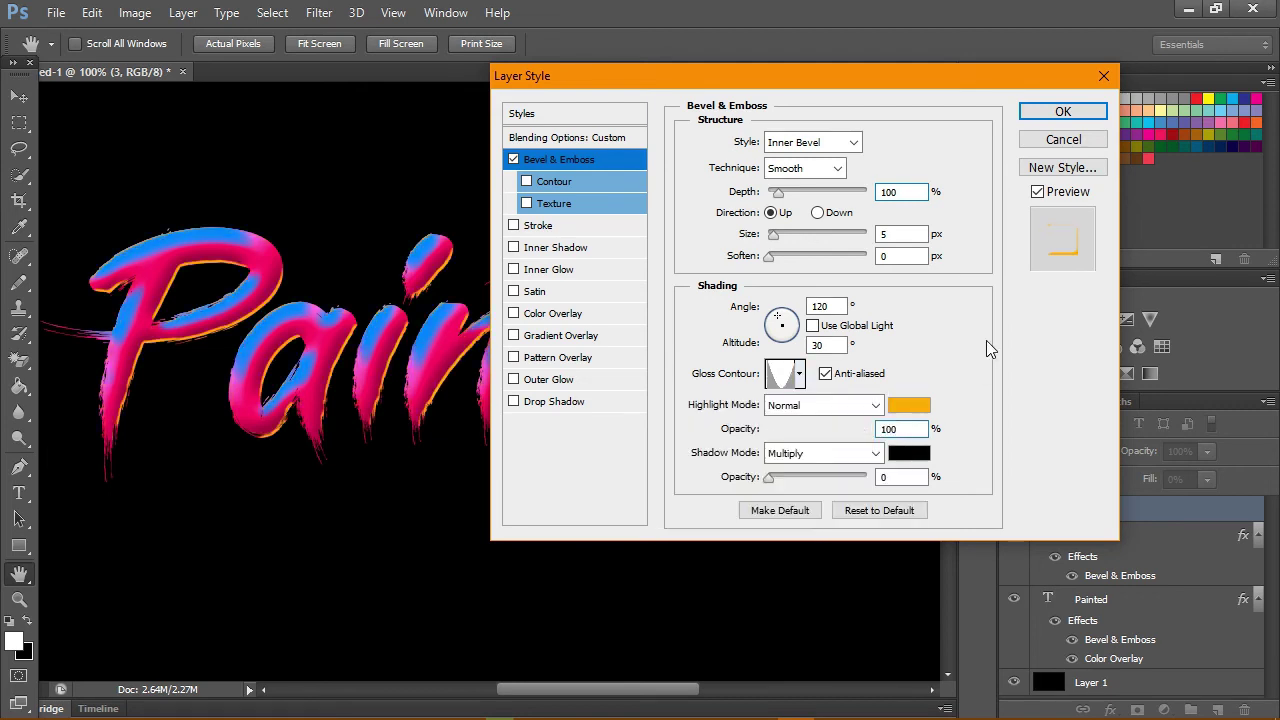
Set layer 3's orange bevel to 32 px size, 83% depth and 7 px soften, with Contour left unchecked.
{"action": "left_click_drag", "start_coordinate": [774, 234], "coordinate": [846, 256]}
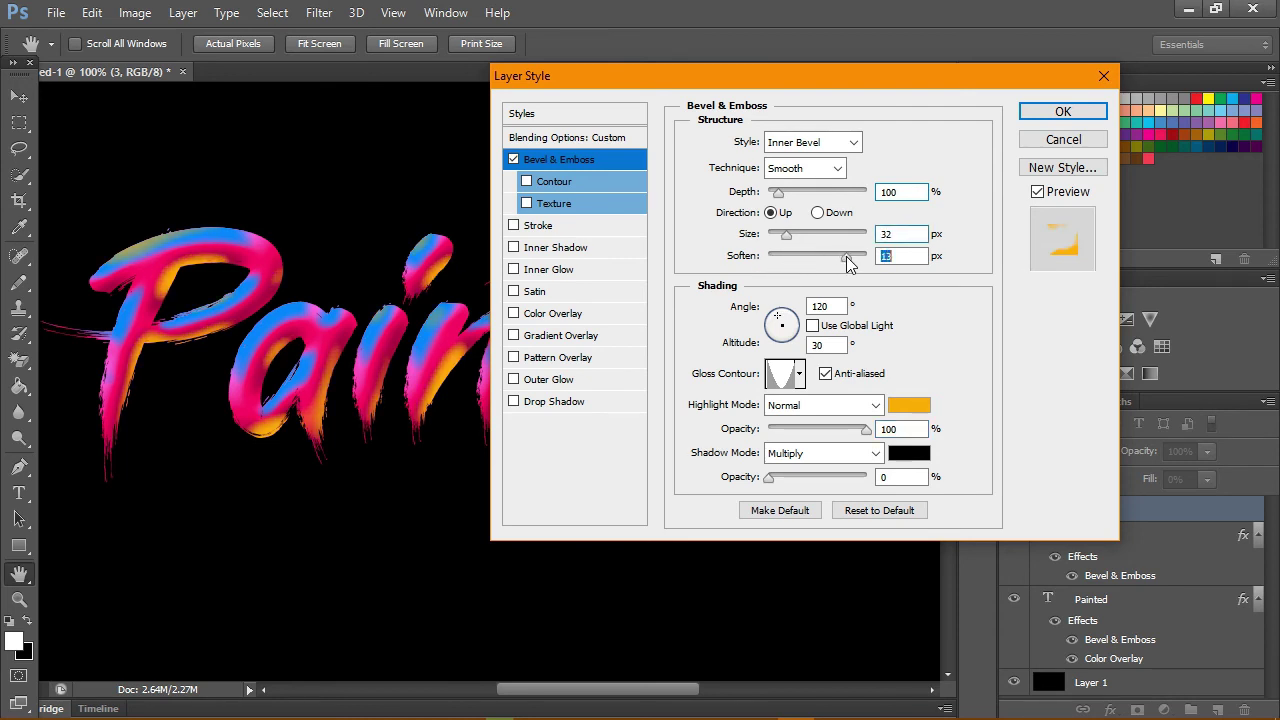
{"action": "mouse_move", "coordinate": [779, 193]}
{"action": "left_mouse_down"}
{"action": "mouse_move", "coordinate": [815, 198]}
{"action": "mouse_move", "coordinate": [775, 198]}
{"action": "left_mouse_up"}
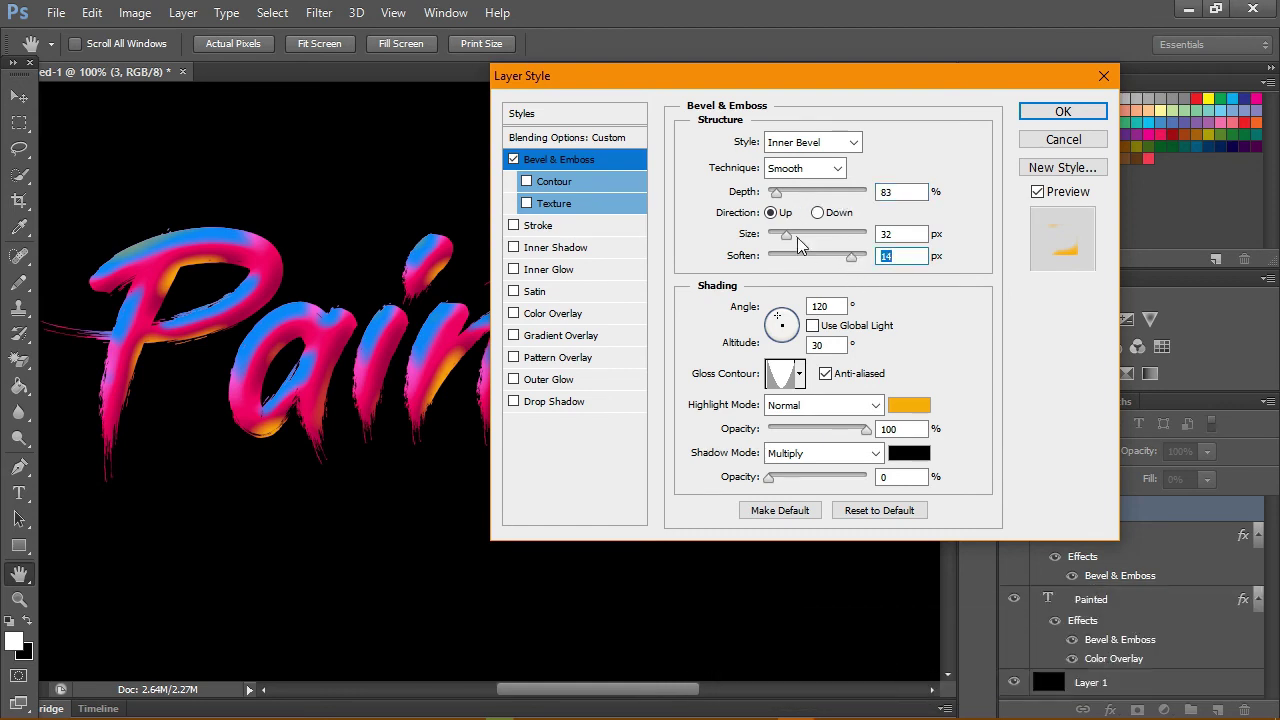
{"action": "mouse_move", "coordinate": [792, 235]}
{"action": "left_mouse_down"}
{"action": "mouse_move", "coordinate": [782, 240]}
{"action": "mouse_move", "coordinate": [809, 263]}
{"action": "mouse_move", "coordinate": [745, 272]}
{"action": "mouse_move", "coordinate": [813, 263]}
{"action": "left_mouse_up"}
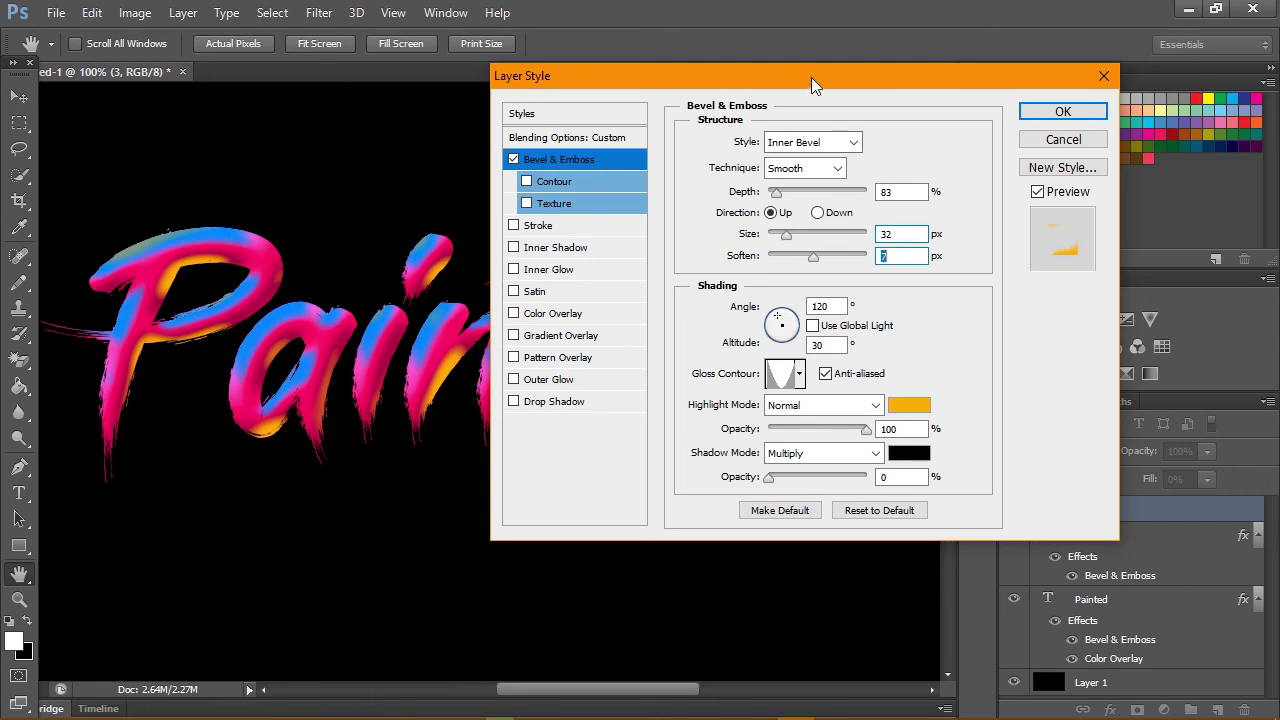
{"action": "mouse_move", "coordinate": [811, 77]}
{"action": "left_mouse_down"}
{"action": "mouse_move", "coordinate": [886, 537]}
{"action": "mouse_move", "coordinate": [814, 634]}
{"action": "mouse_move", "coordinate": [794, 509]}
{"action": "mouse_move", "coordinate": [788, 182]}
{"action": "mouse_move", "coordinate": [751, 132]}
{"action": "mouse_move", "coordinate": [777, 110]}
{"action": "left_mouse_up"}
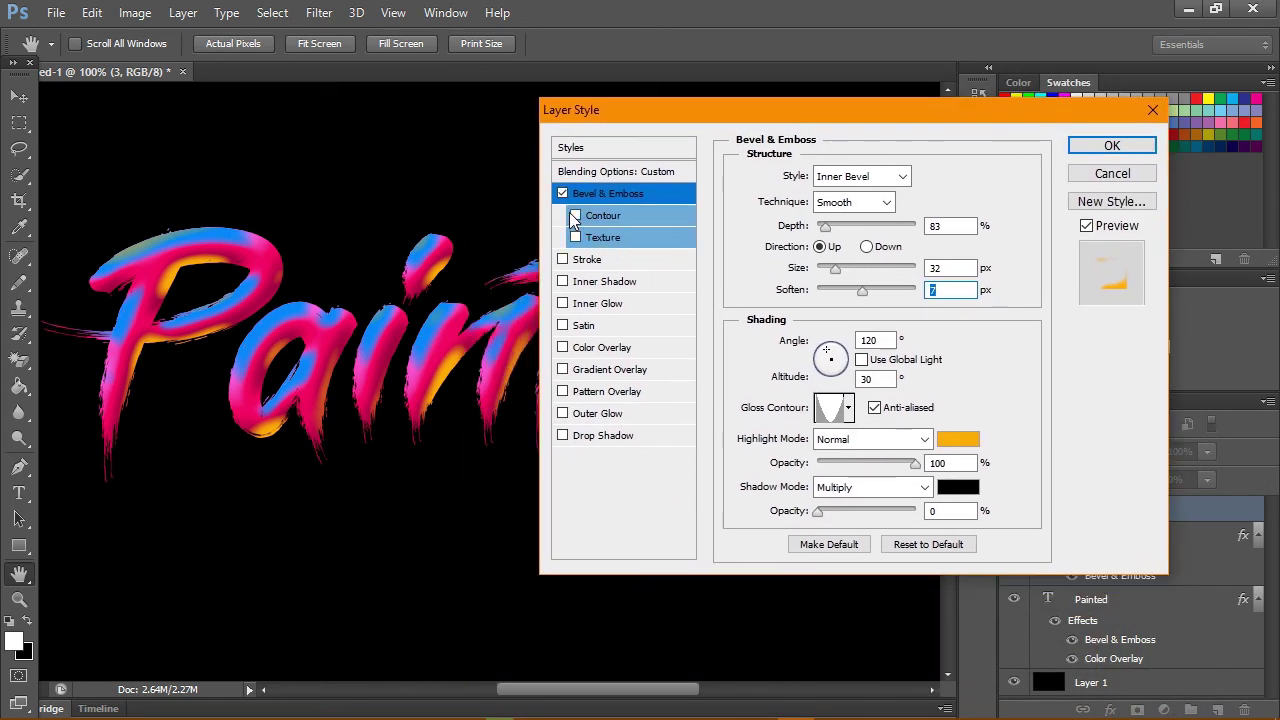
{"action": "left_click", "coordinate": [576, 216]}
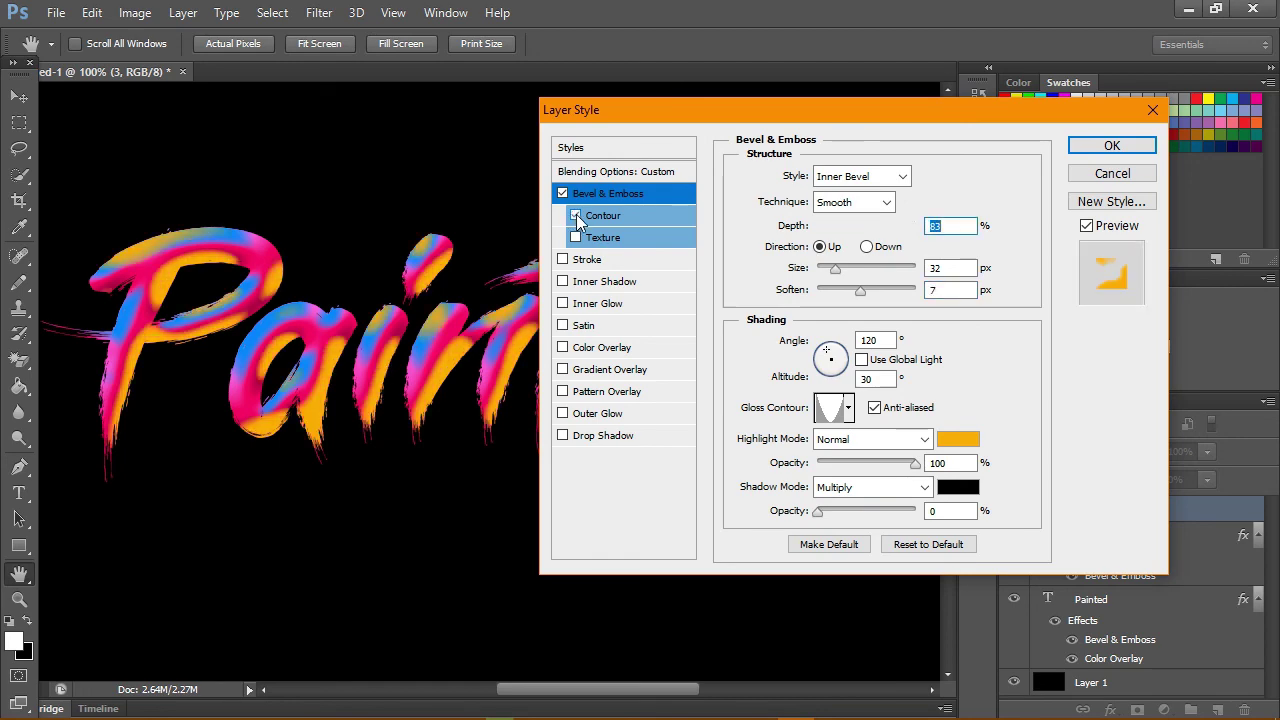
{"action": "left_click", "coordinate": [576, 216]}
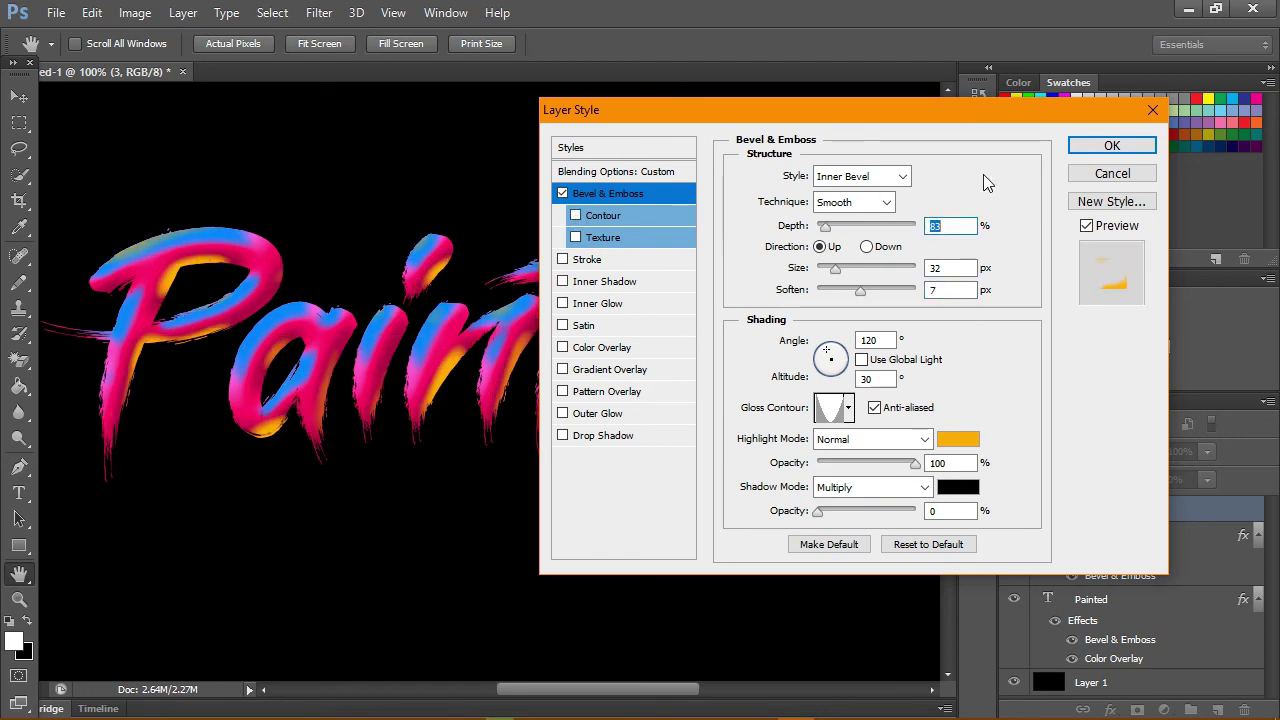
Confirm layer 3's style, return to 100% view, and collapse the fx lists of layers 3 and 2.
{"action": "left_click", "coordinate": [1112, 147]}
{"action": "key", "text": "z"}
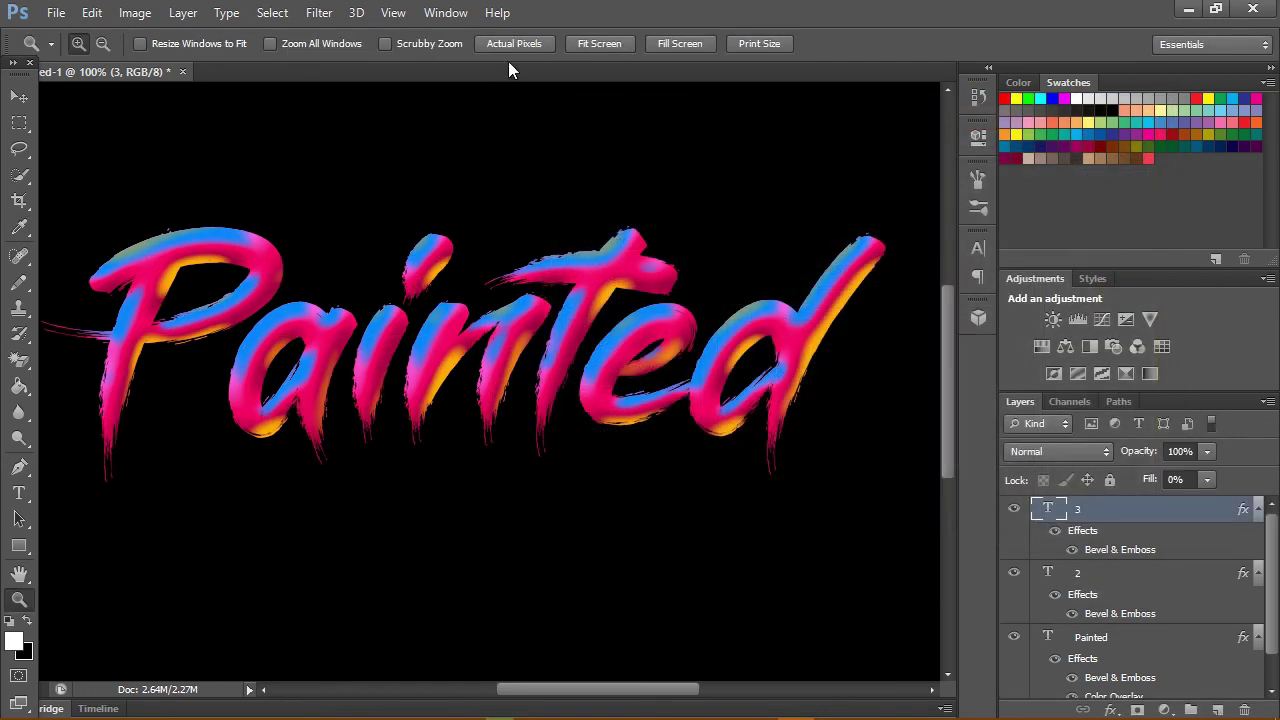
{"action": "left_click", "coordinate": [598, 44]}
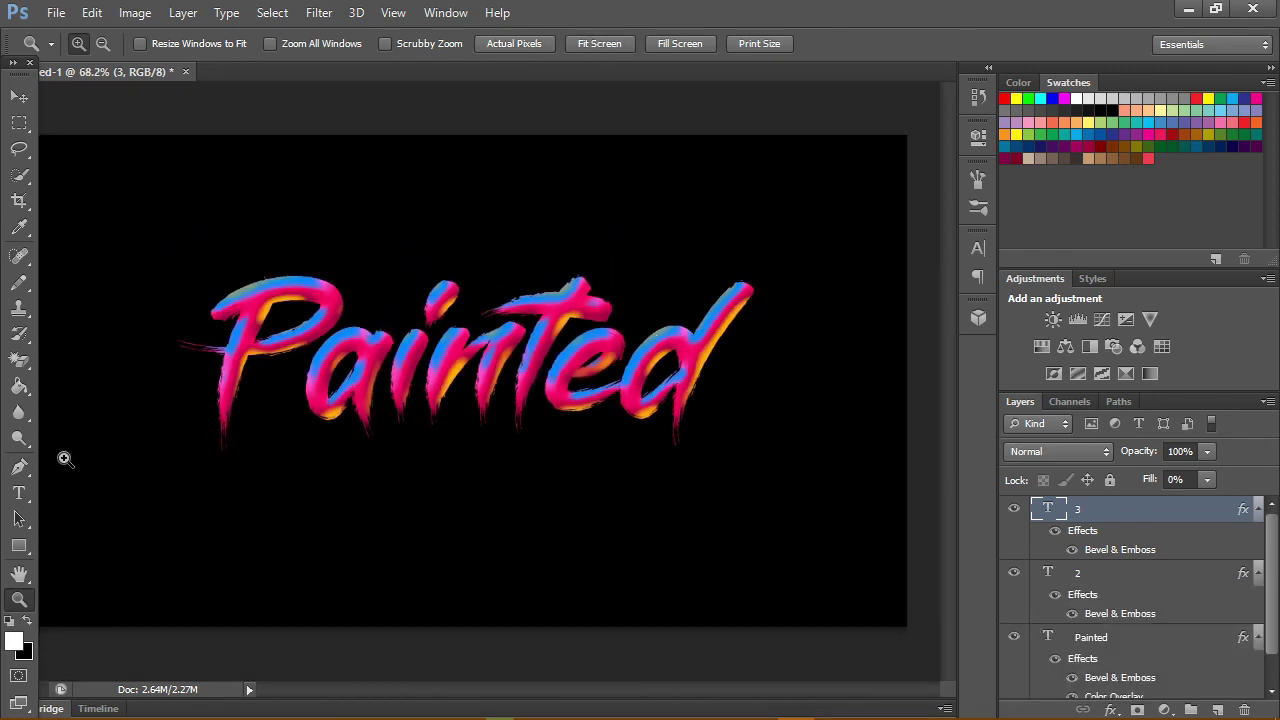
{"action": "left_click", "coordinate": [527, 43]}
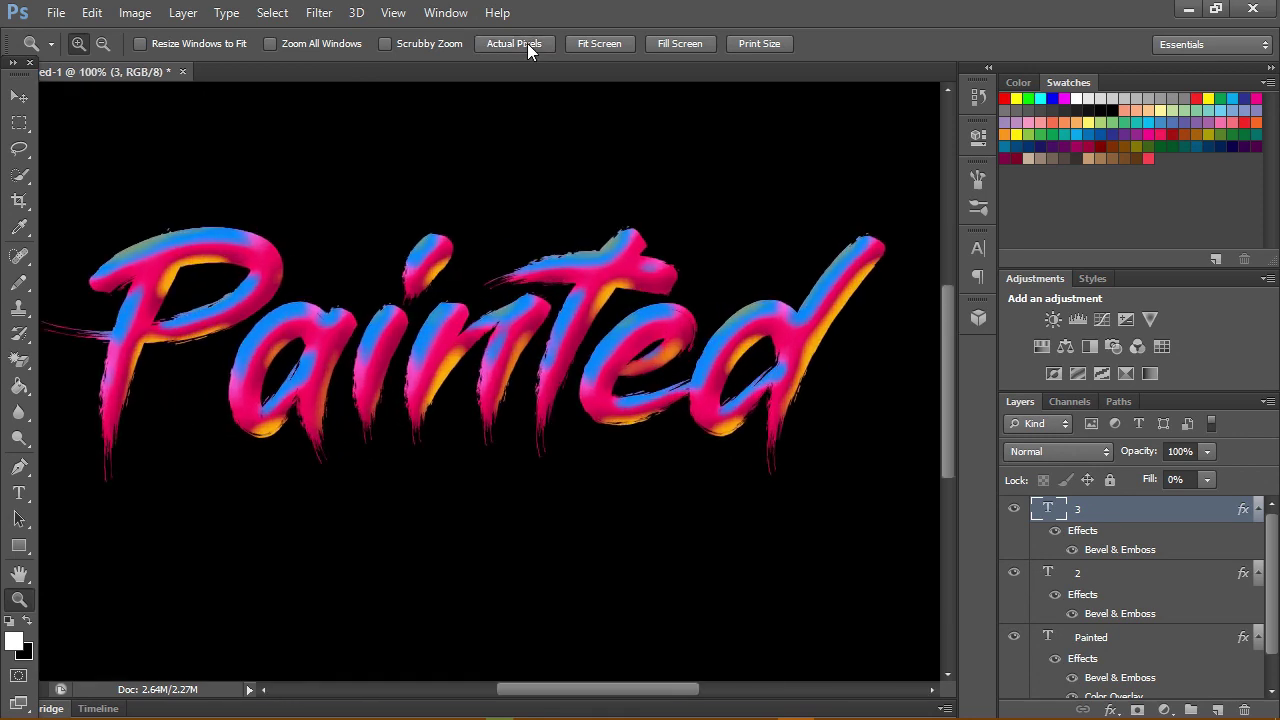
{"action": "left_click", "coordinate": [1258, 510]}
{"action": "left_click", "coordinate": [1258, 536]}
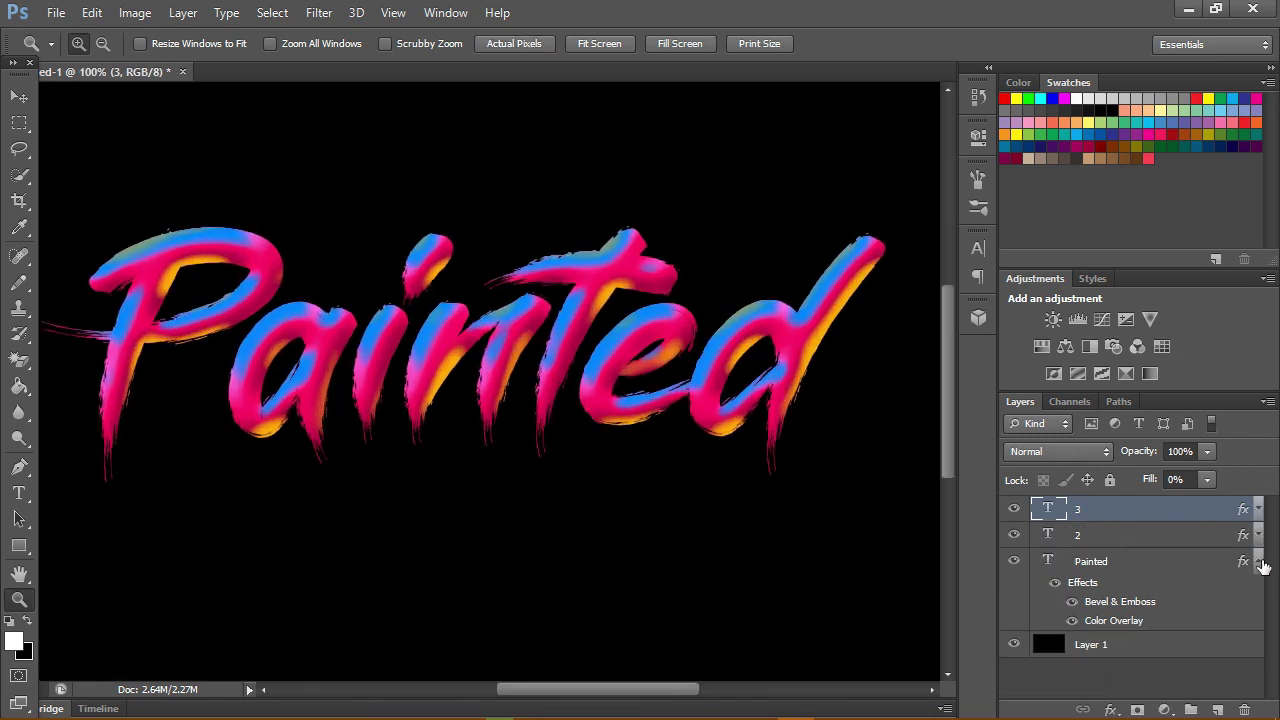